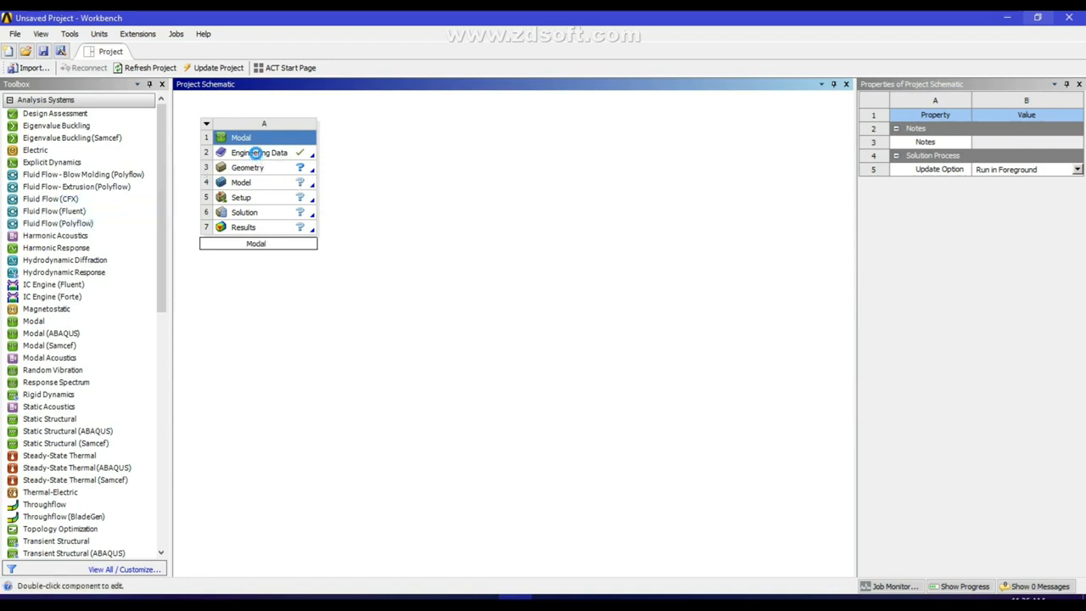
Check that the Modal system's Engineering Data lists Structural Steel, then go back to the schematic
double_click(254, 153)
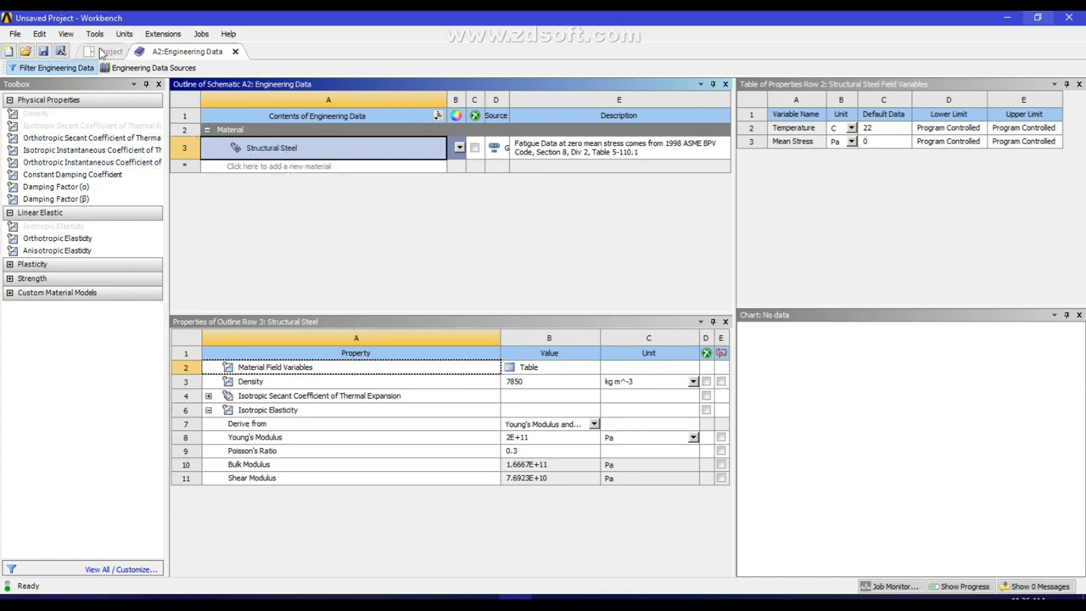
left_click(104, 52)
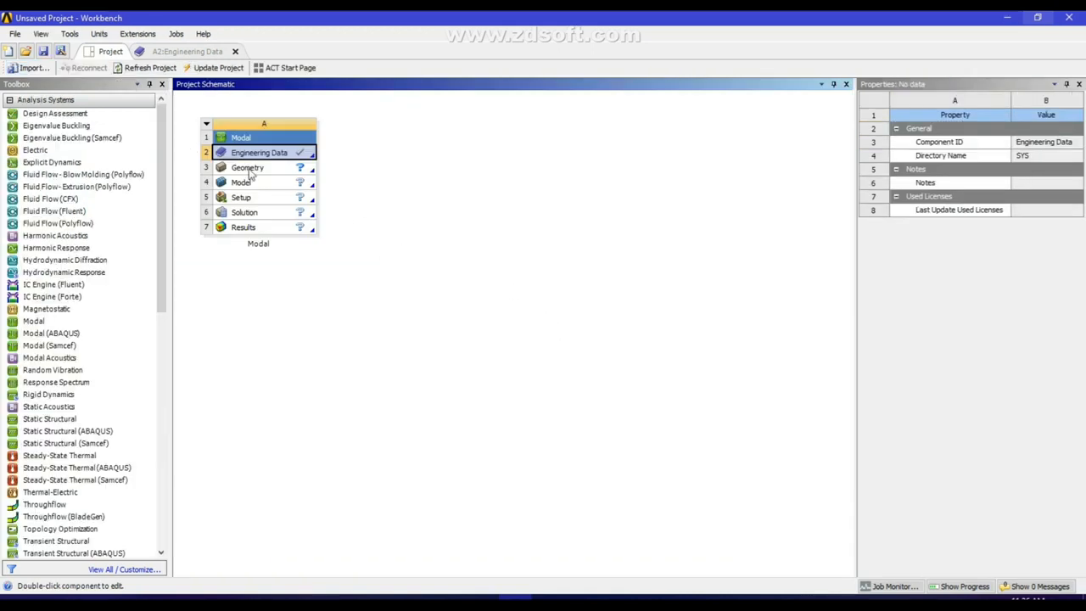
Open the Modal geometry in DesignModeler with units set to Millimeter
double_click(253, 169)
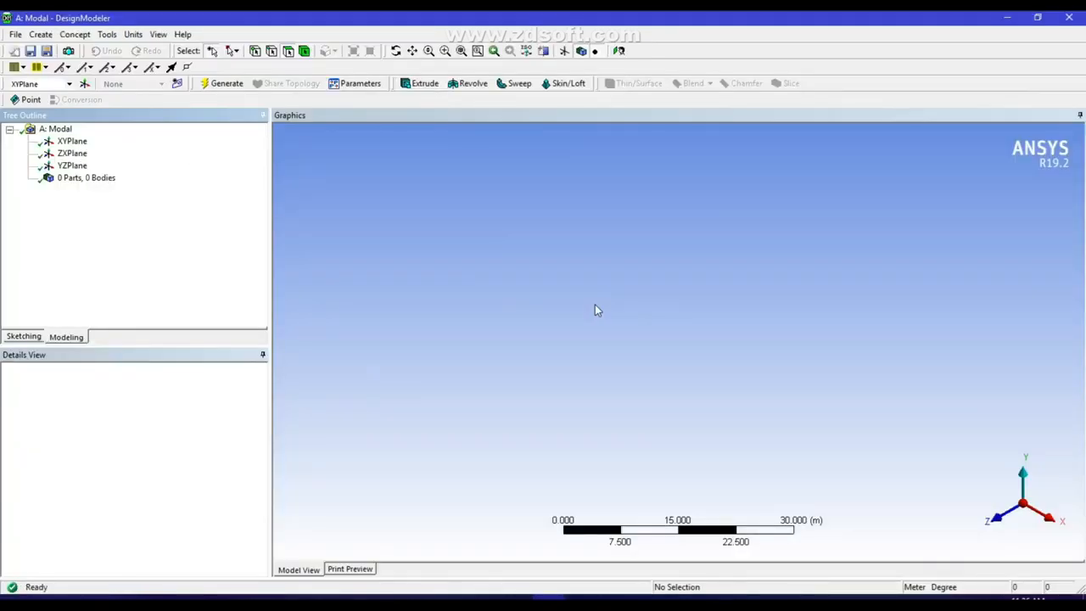
left_click(132, 35)
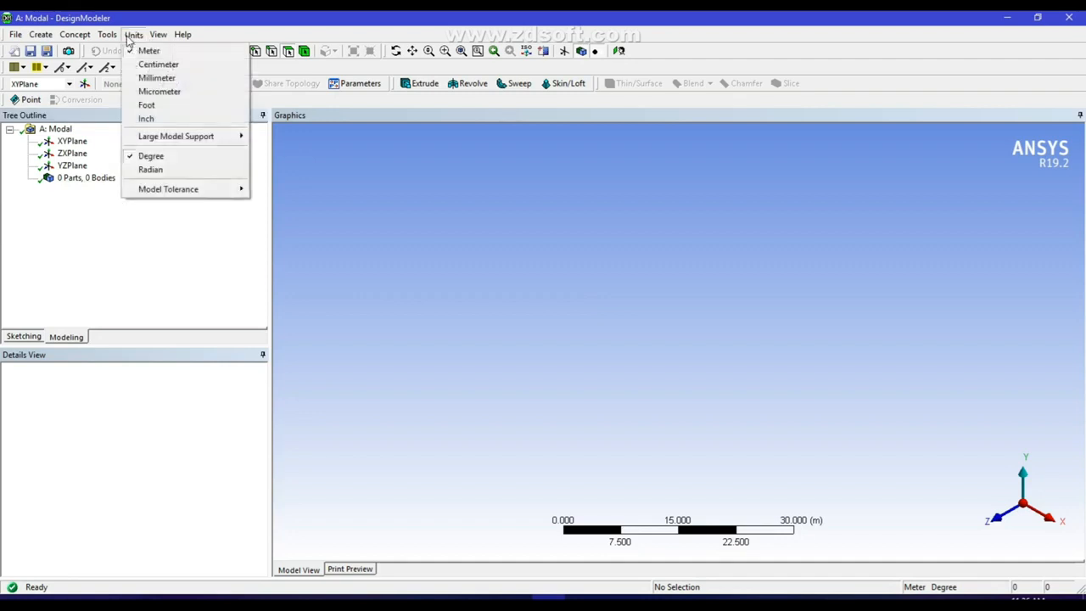
left_click(154, 80)
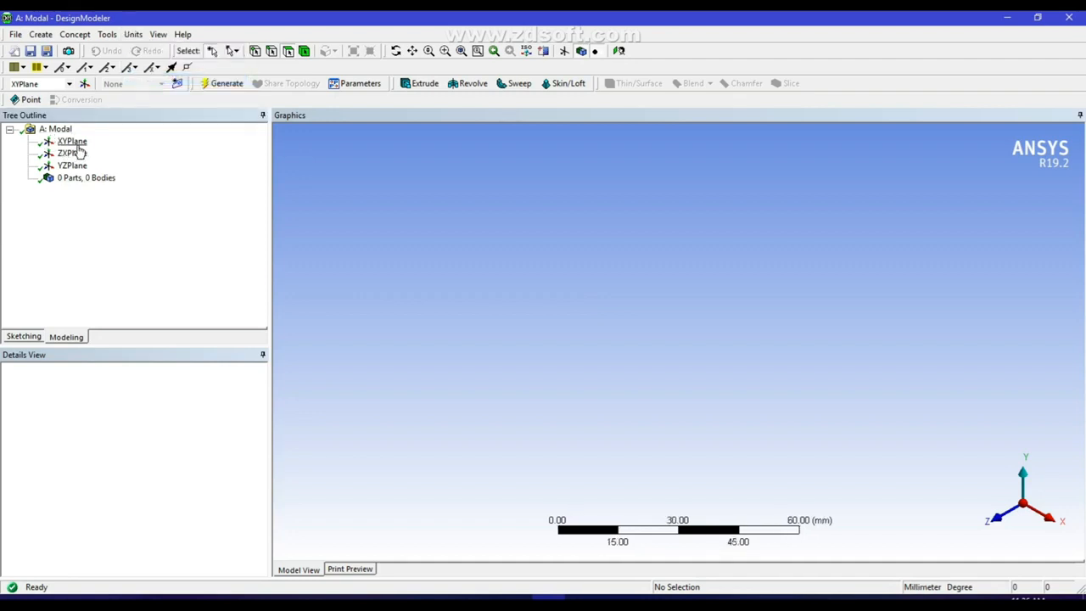
Face the XYPlane directly and start drawing lines in Sketching mode
left_click(73, 141)
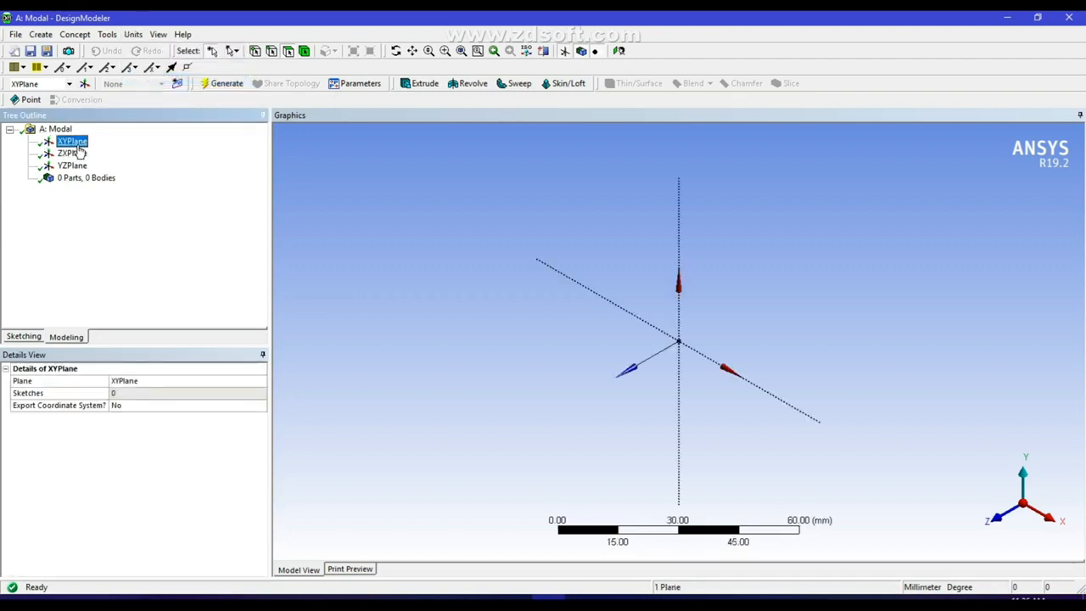
left_click(618, 51)
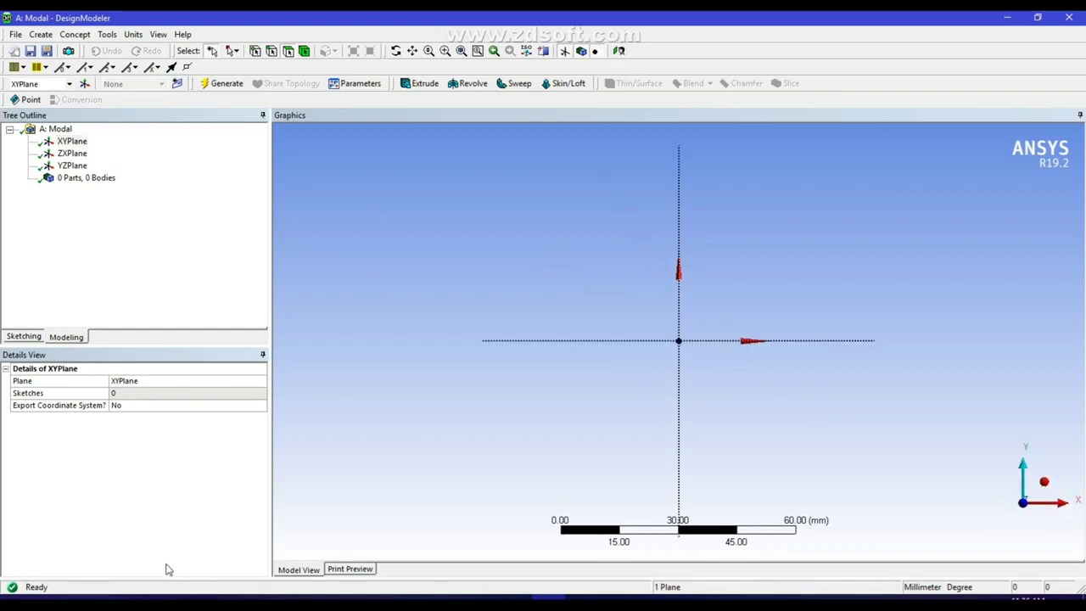
left_click(18, 337)
left_click(30, 147)
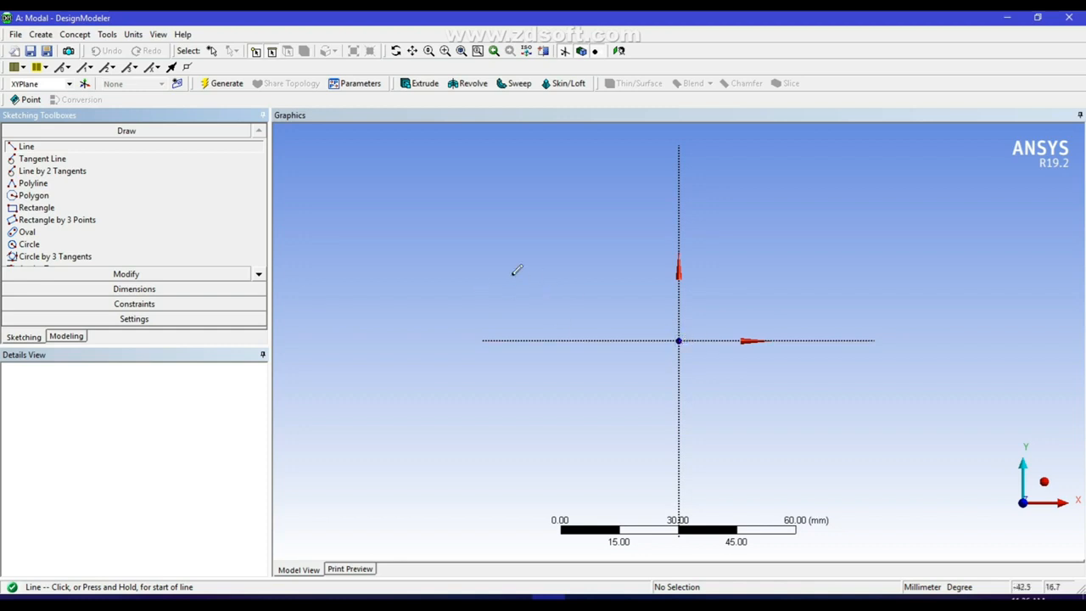
Draw two joined horizontal line segments across the vertical axis on the XY plane
left_click(466, 270)
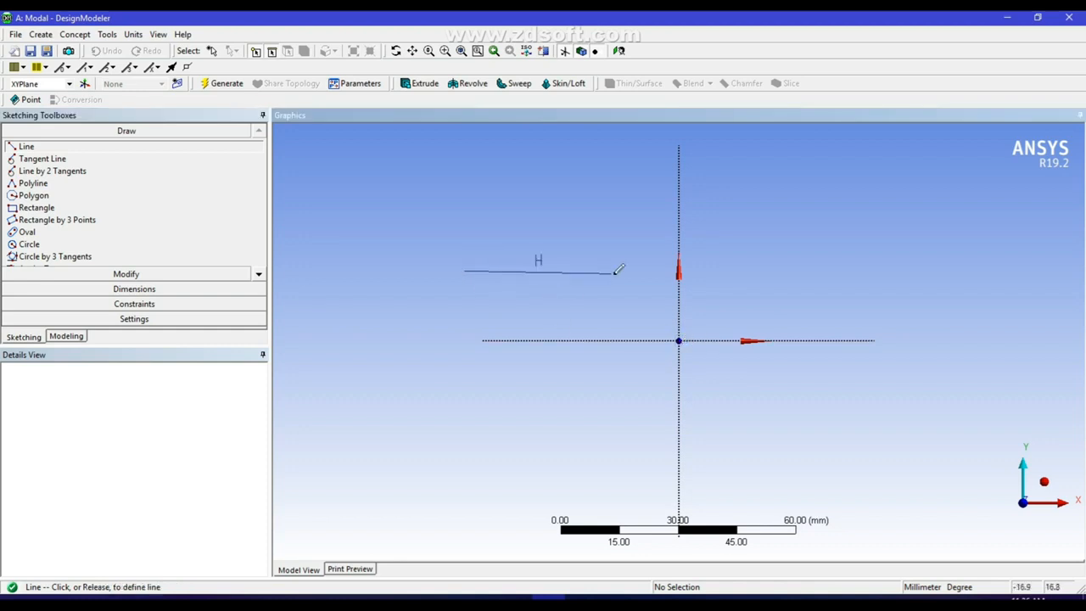
left_click(751, 271)
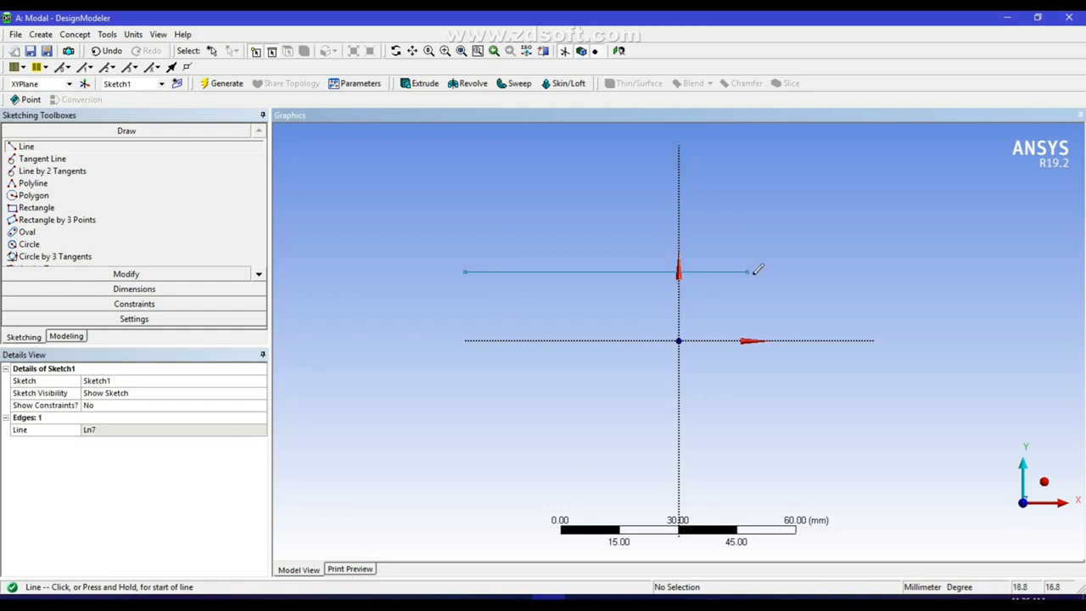
left_click(747, 270)
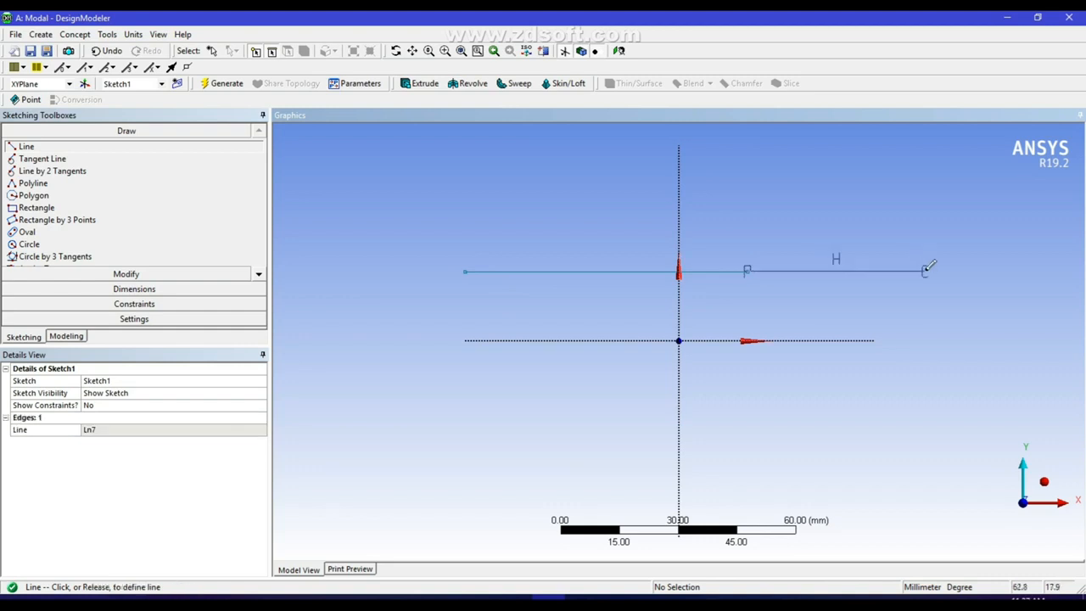
left_click(925, 271)
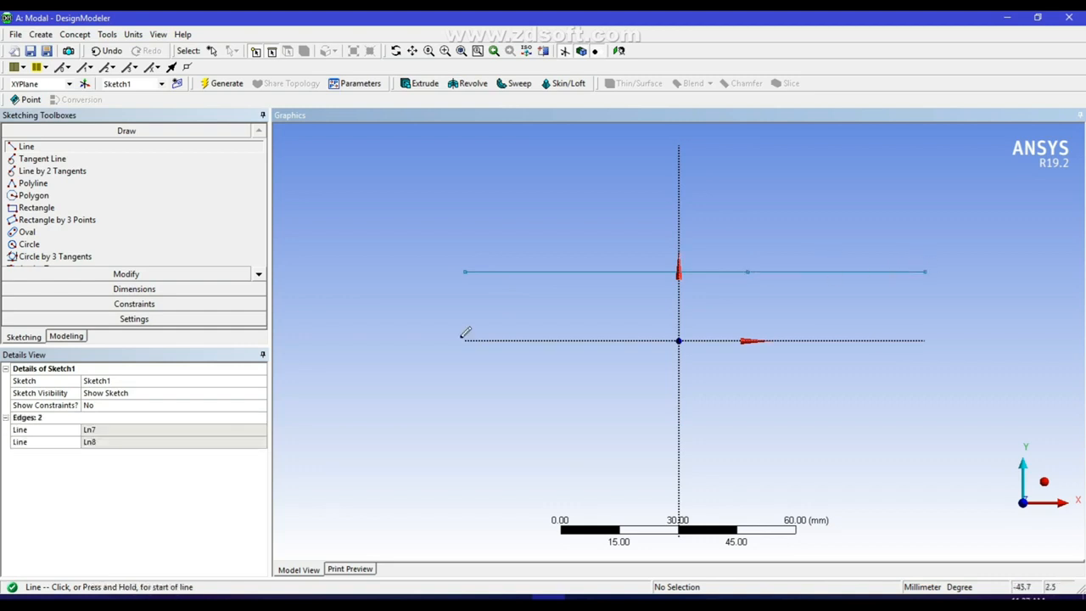
Dimension both segments as H1 and H2, set each to 500 mm, and generate
left_click(136, 289)
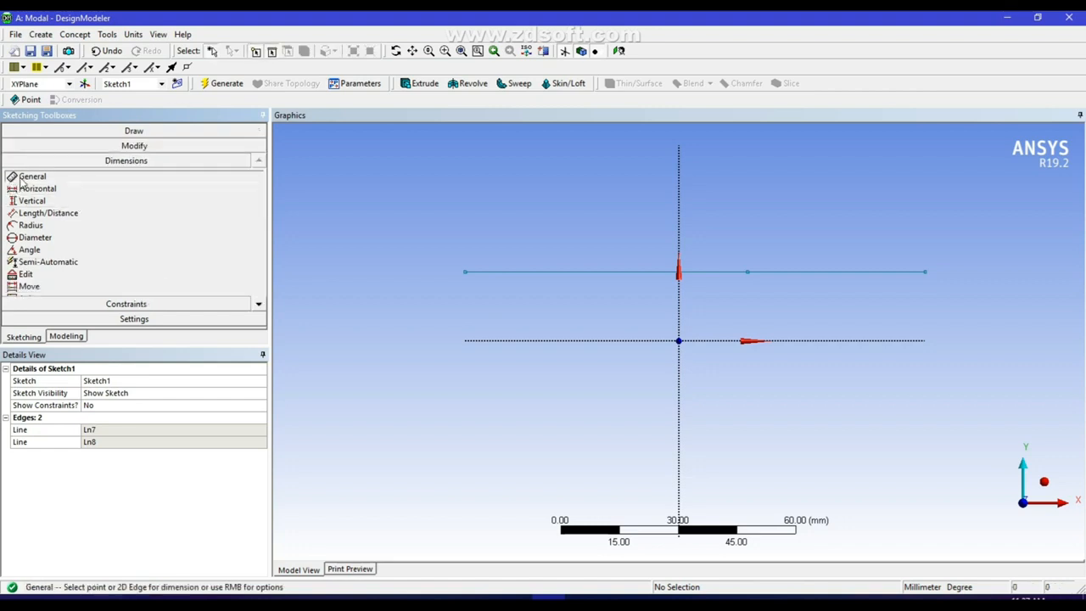
left_click(538, 272)
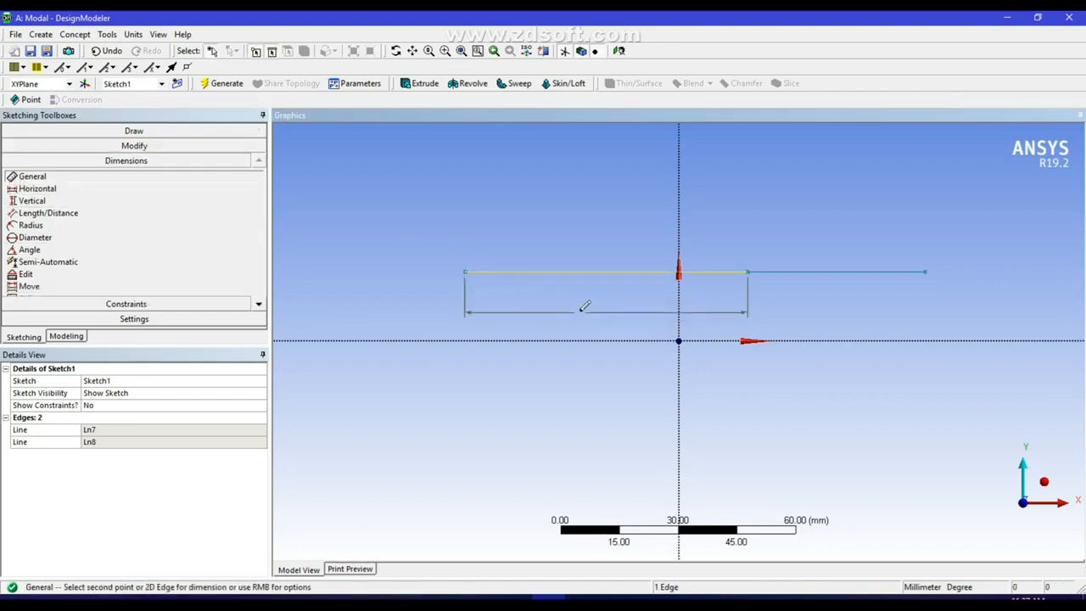
left_click(617, 310)
left_click(798, 272)
left_click(810, 303)
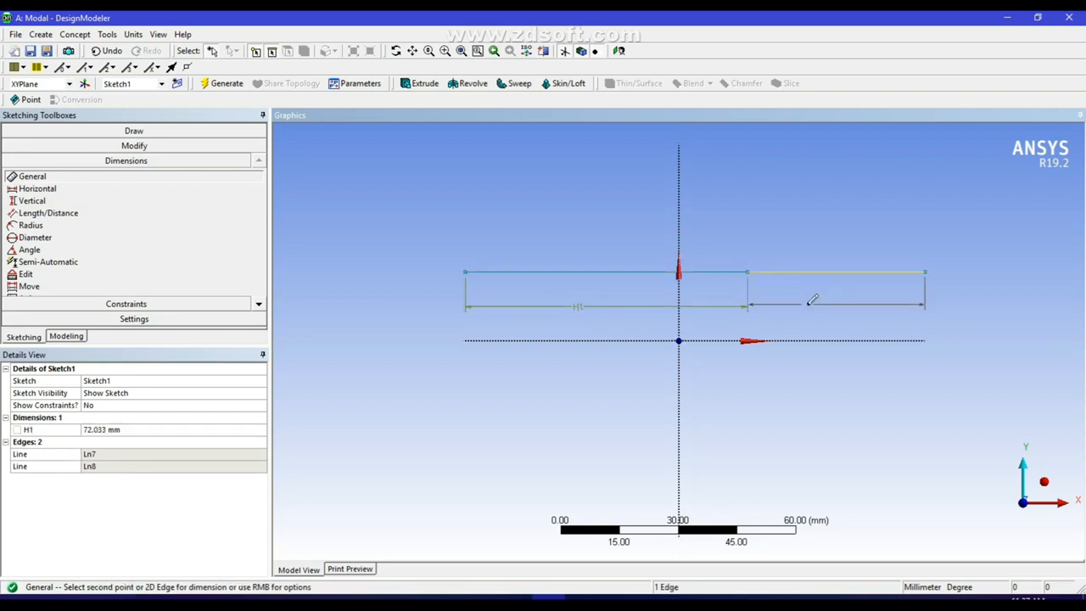
left_click(126, 429)
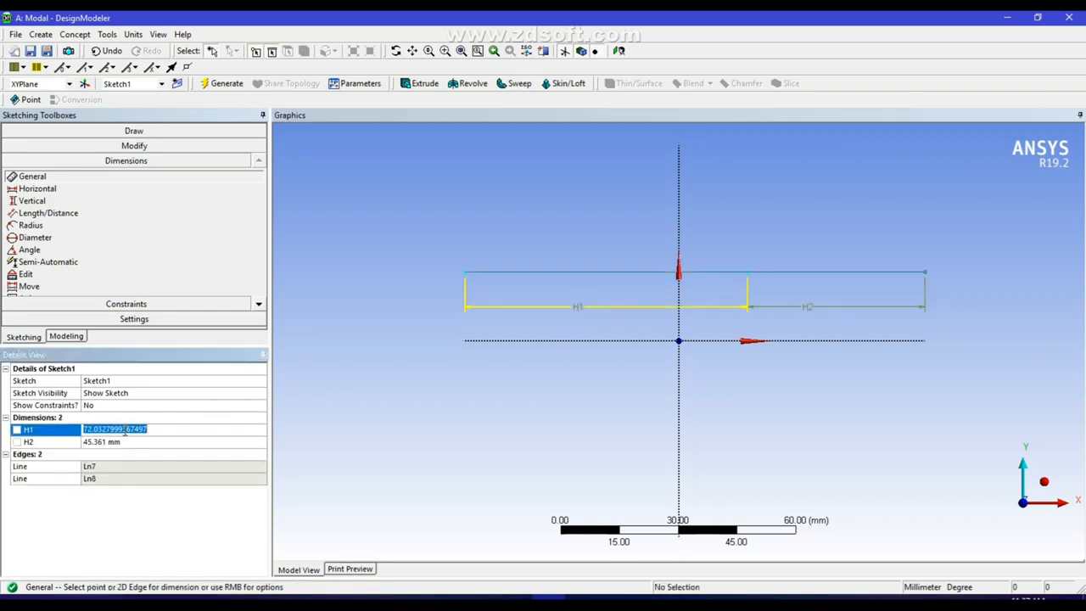
type("5090")
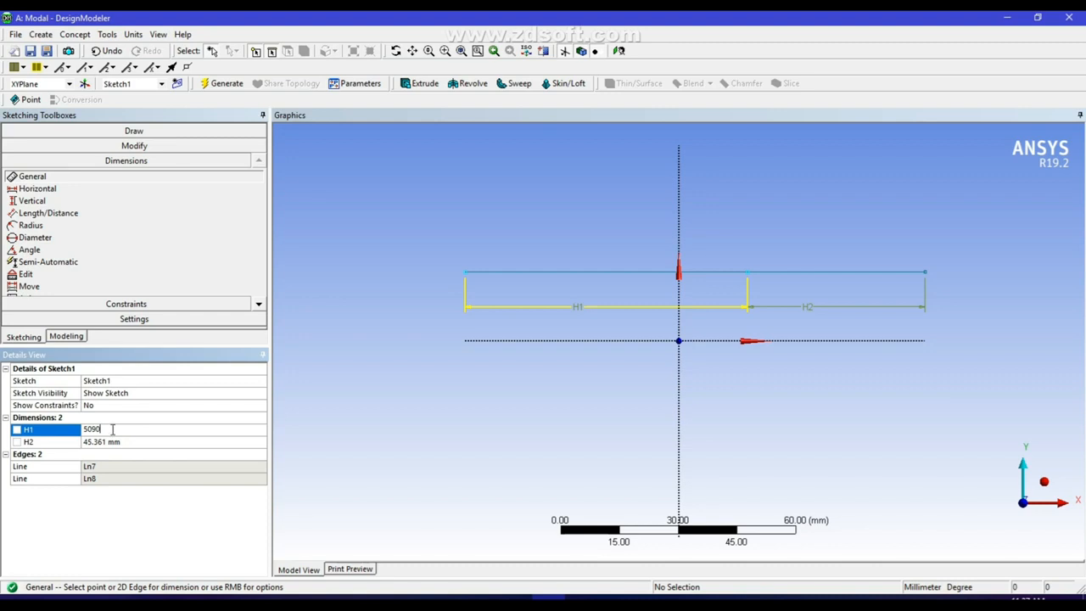
type("0")
left_click(98, 442)
type("50")
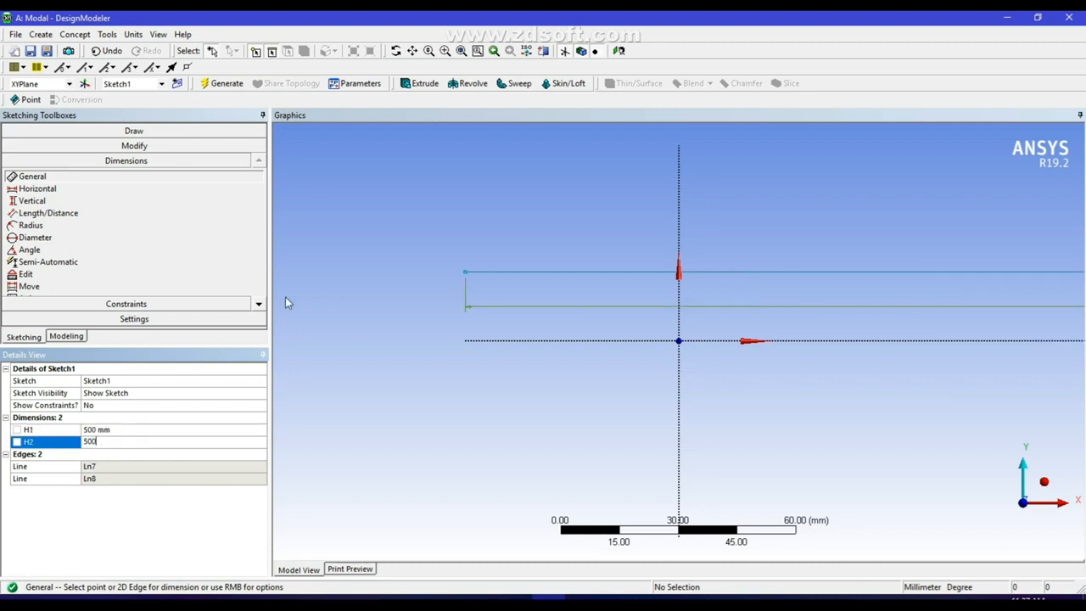
left_click(225, 83)
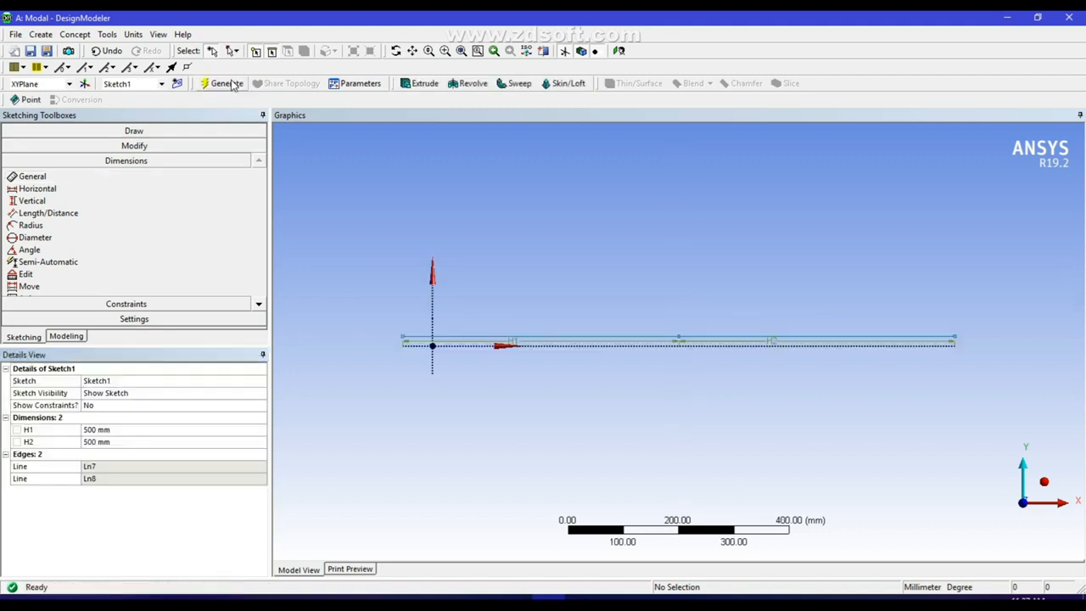
Create a Line1 feature from Sketch1 using Concept > Lines From Sketches and generate it
left_click(75, 35)
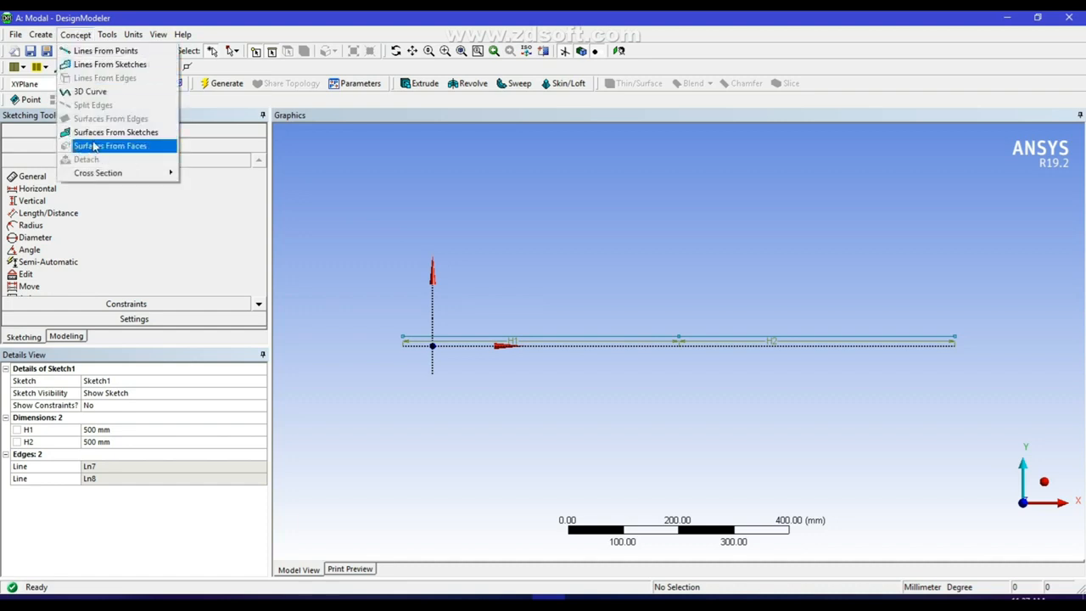
left_click(95, 66)
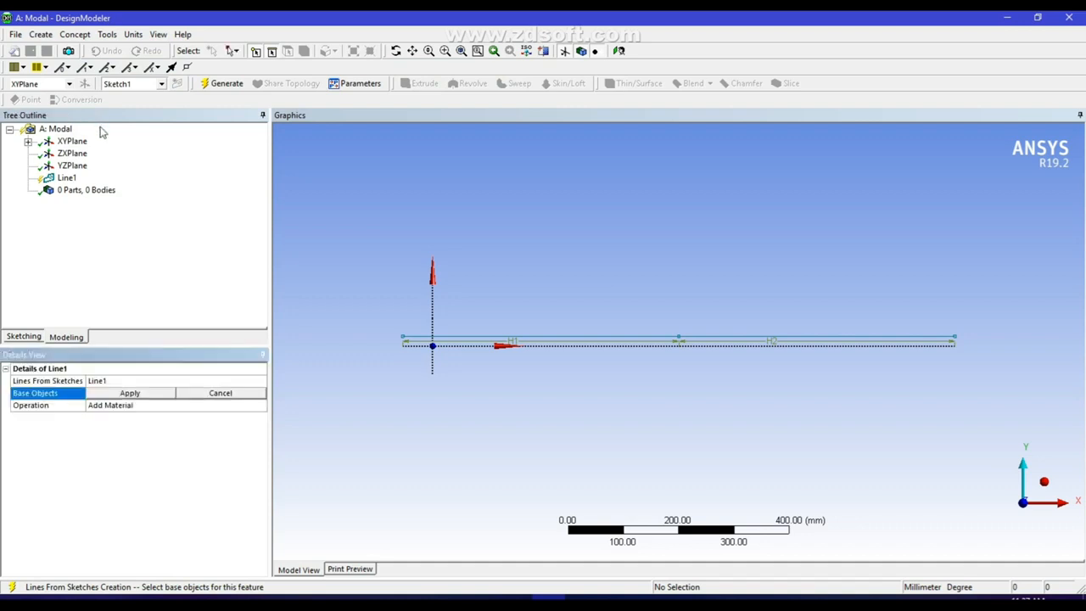
left_click(28, 142)
left_click(81, 155)
left_click(123, 395)
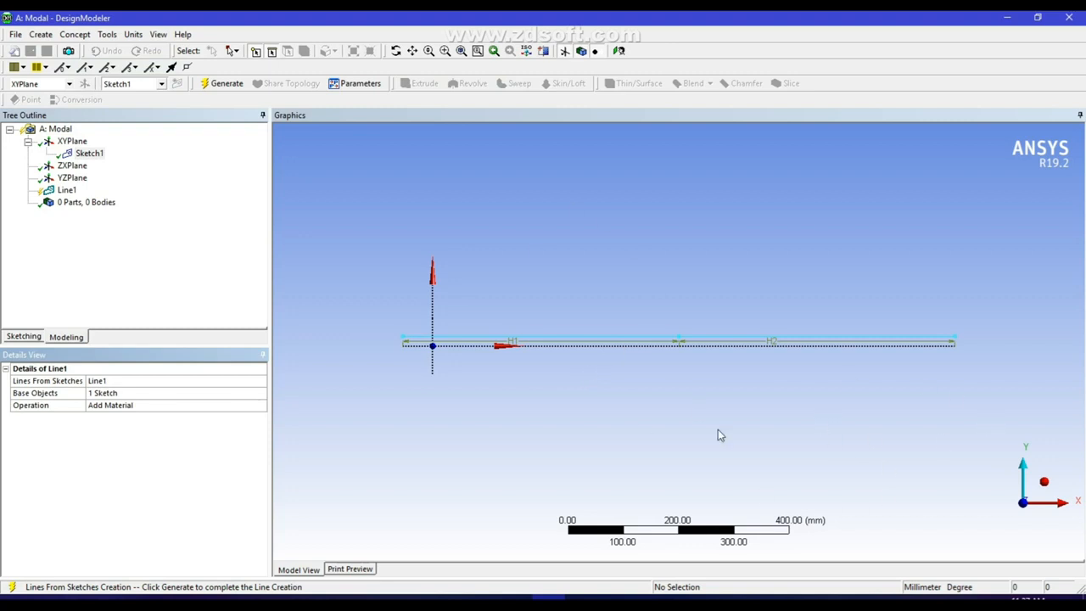
left_click(219, 84)
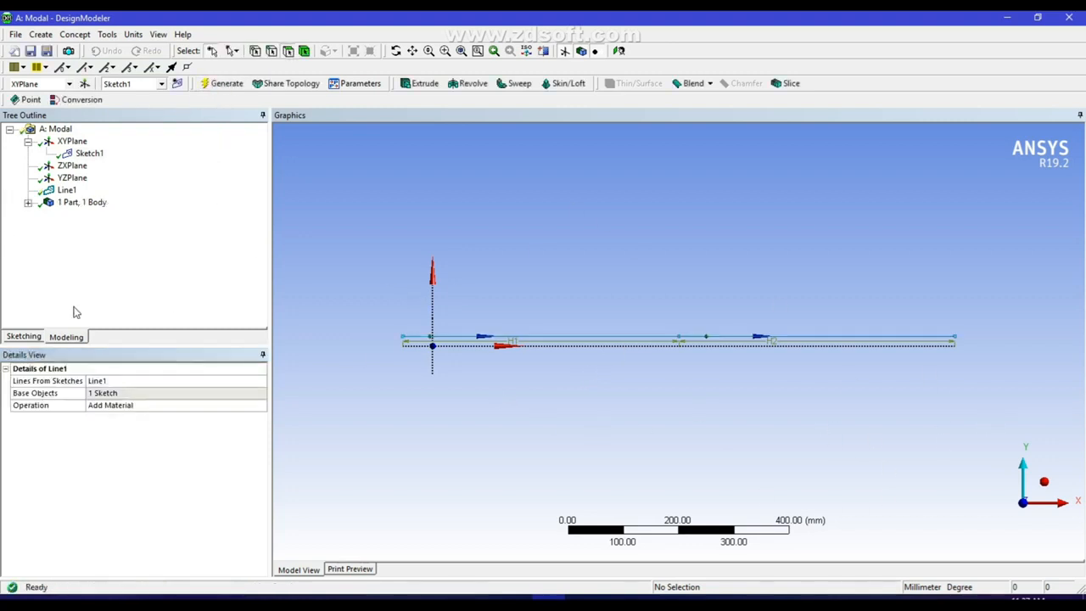
Add a 10 × 10 mm rectangular cross section, Rect1, and regenerate
left_click(77, 36)
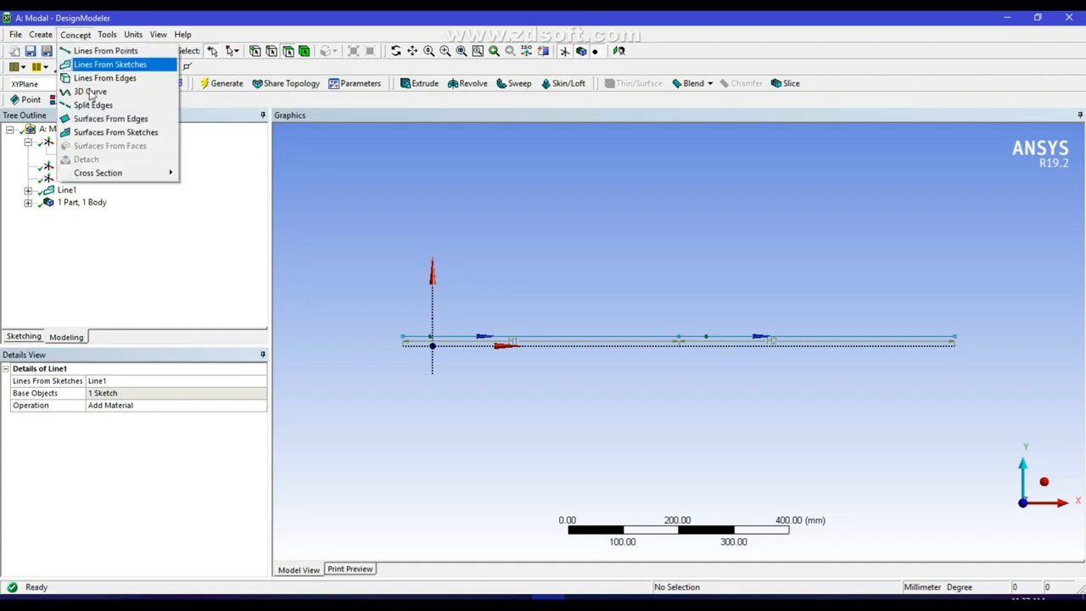
mouse_move(100, 174)
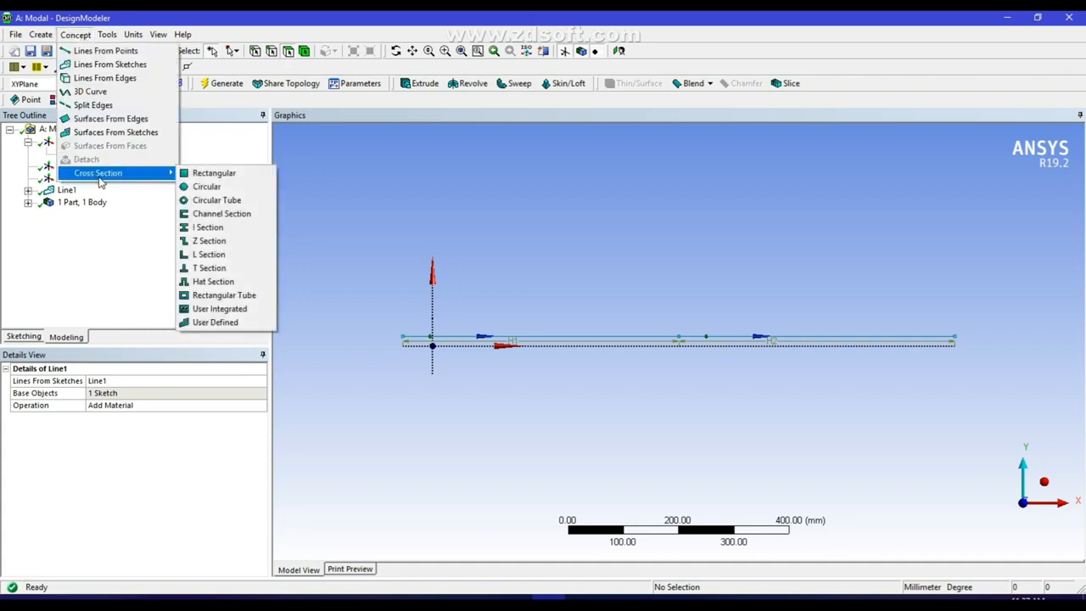
left_click(202, 174)
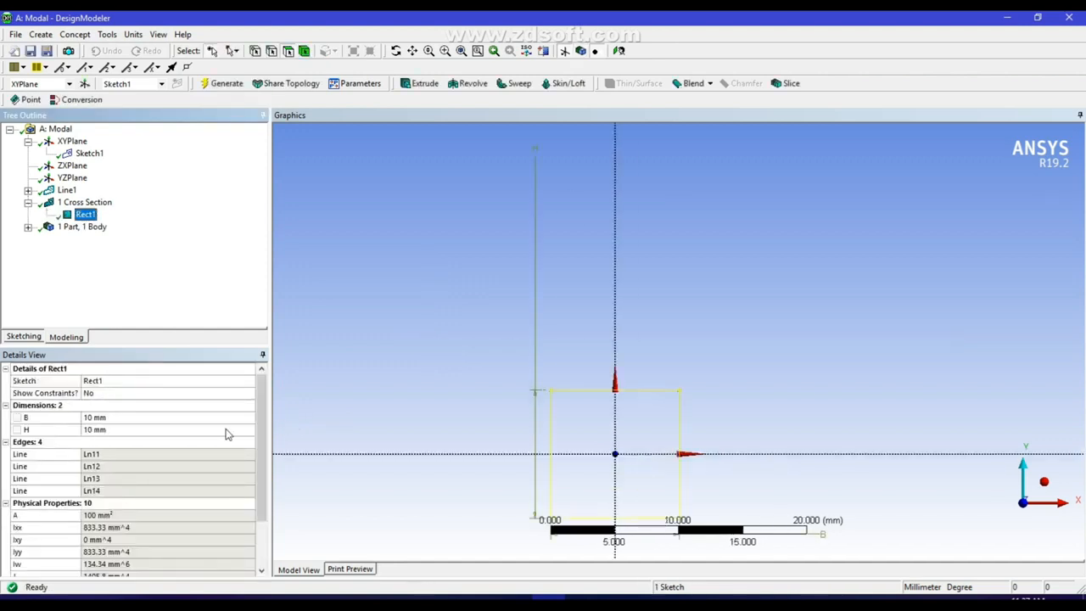
left_click(224, 83)
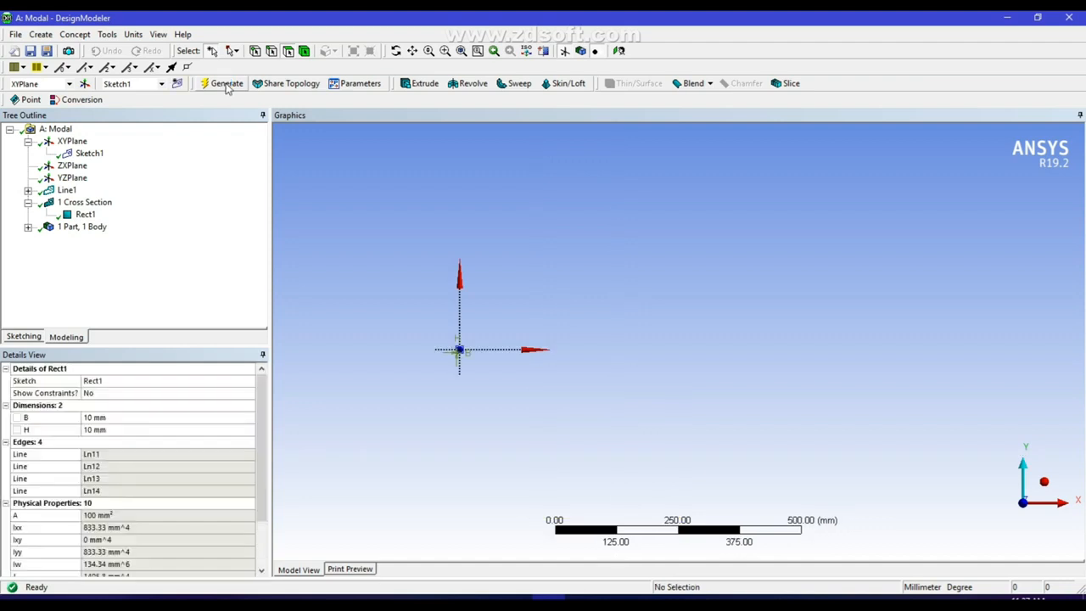
Assign Rect1 as the Line Body's cross section and regenerate the geometry
left_click(28, 227)
left_click(91, 239)
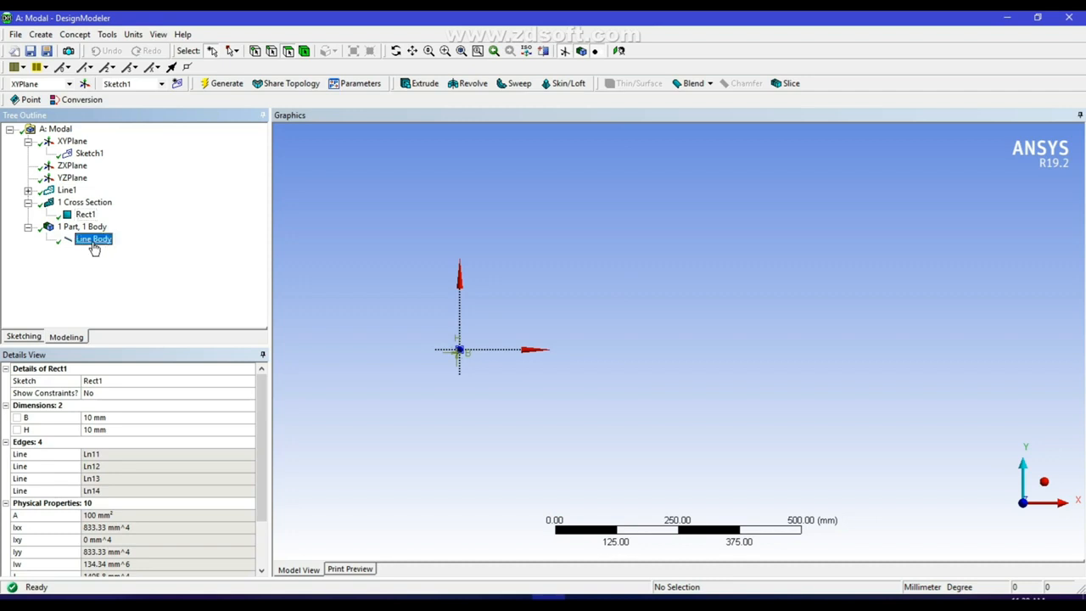
left_click(127, 431)
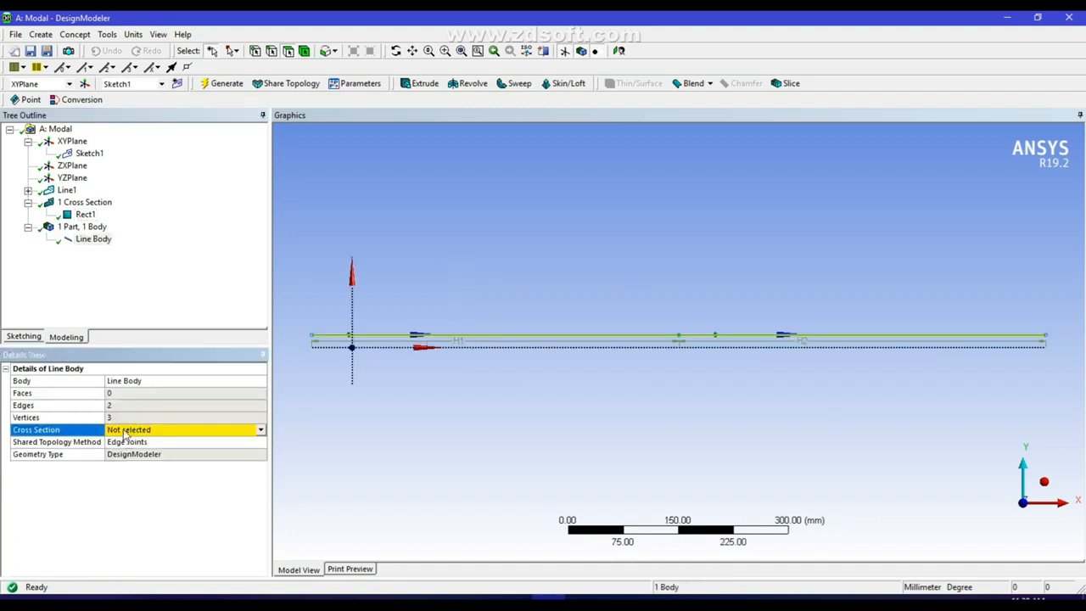
left_click(260, 430)
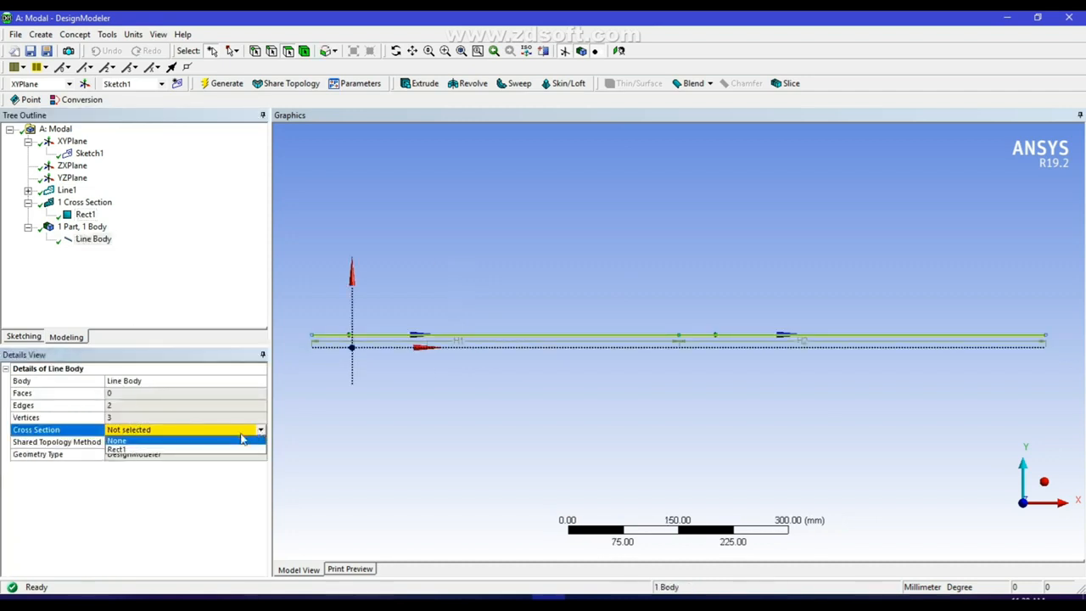
left_click(153, 449)
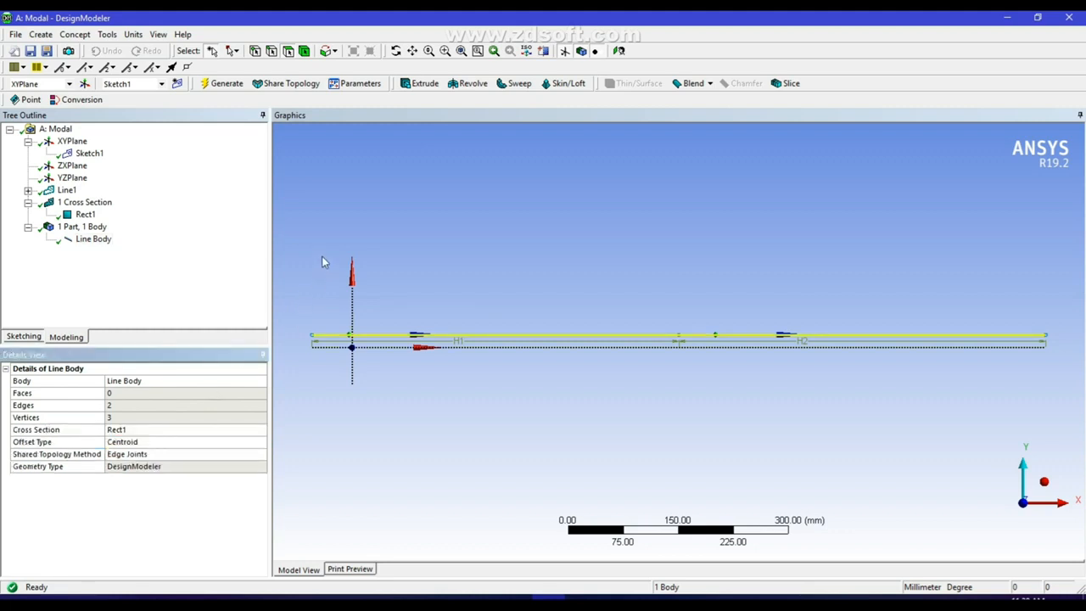
left_click(210, 85)
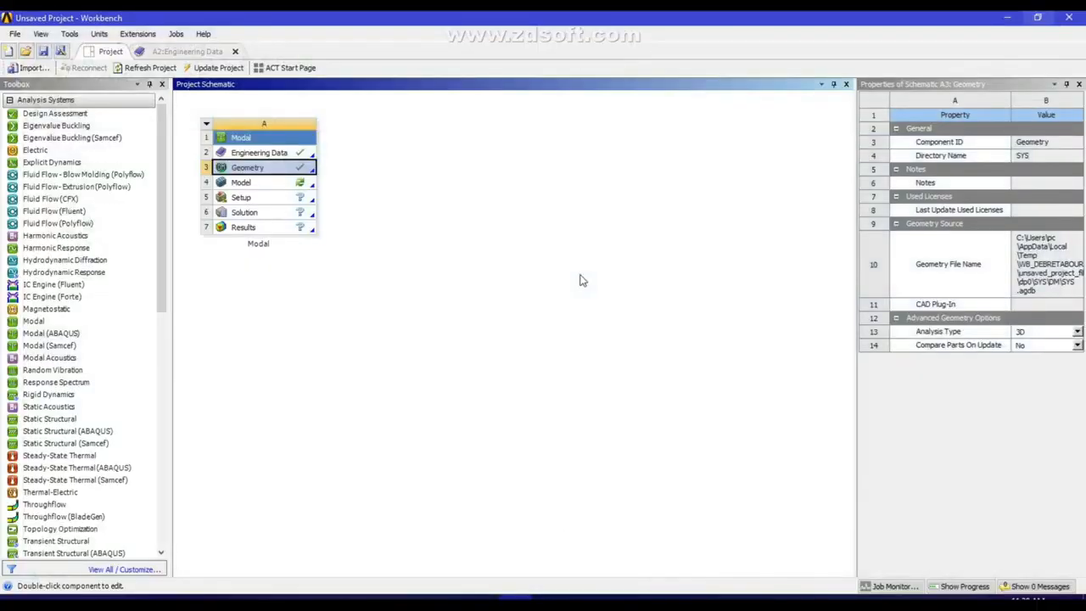
Launch Mechanical on the Modal model and bring up the Geometry item's context menu
double_click(242, 183)
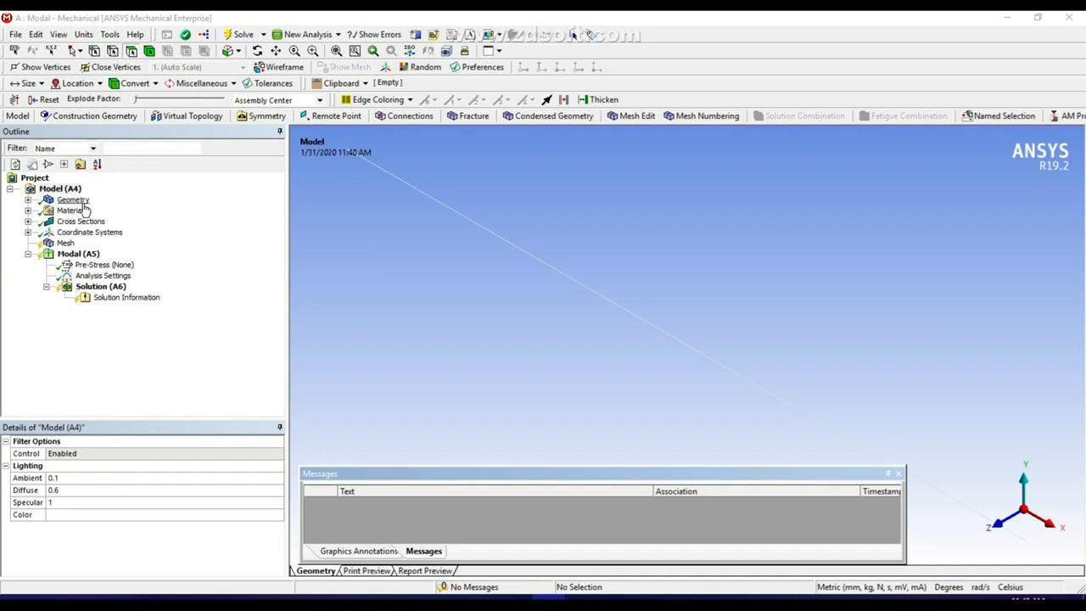
left_click(68, 201)
right_click(68, 201)
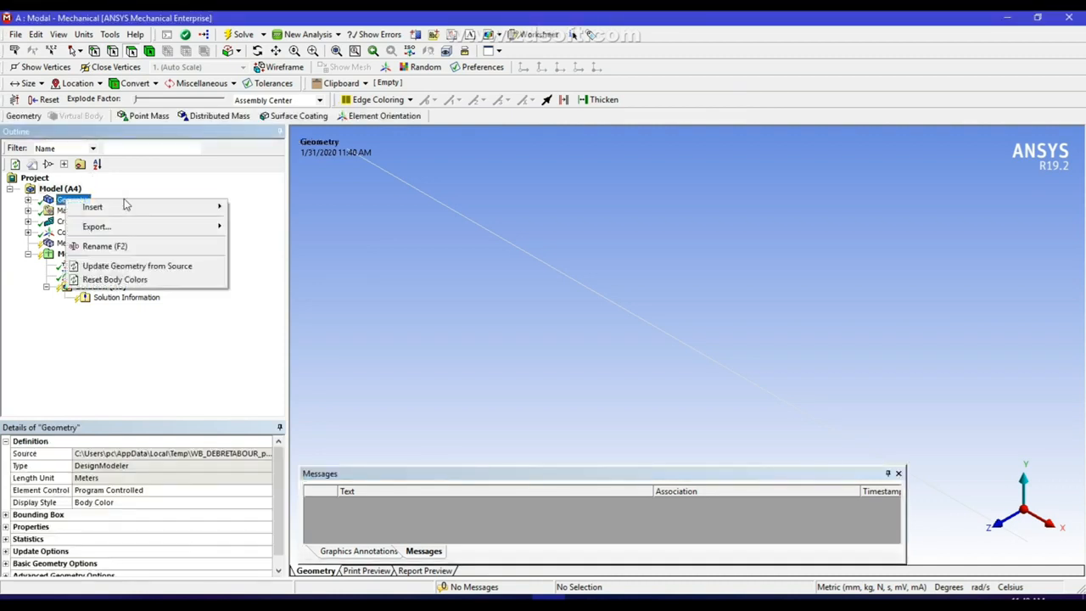
Add a 2 kg point mass at the beam's middle vertex, X = 445.46 mm
mouse_move(123, 212)
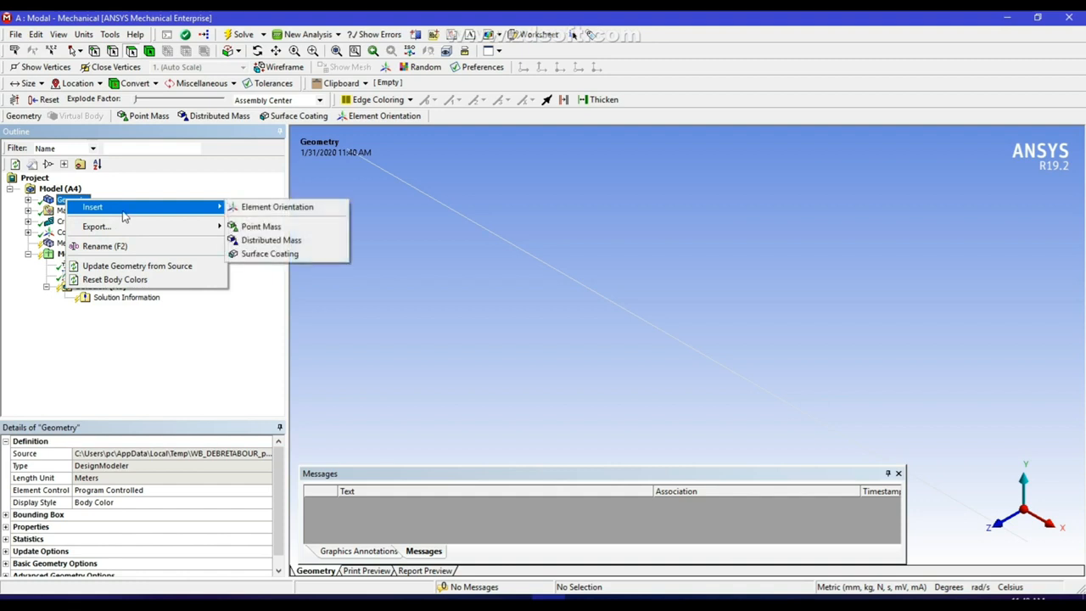
left_click(259, 228)
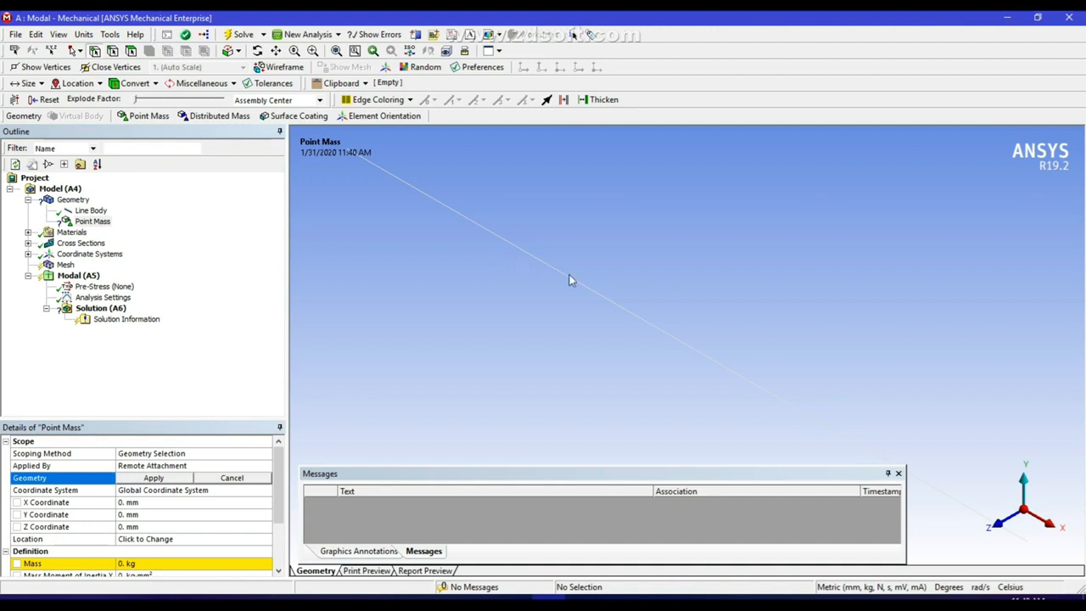
scroll(623, 309, "down", 2)
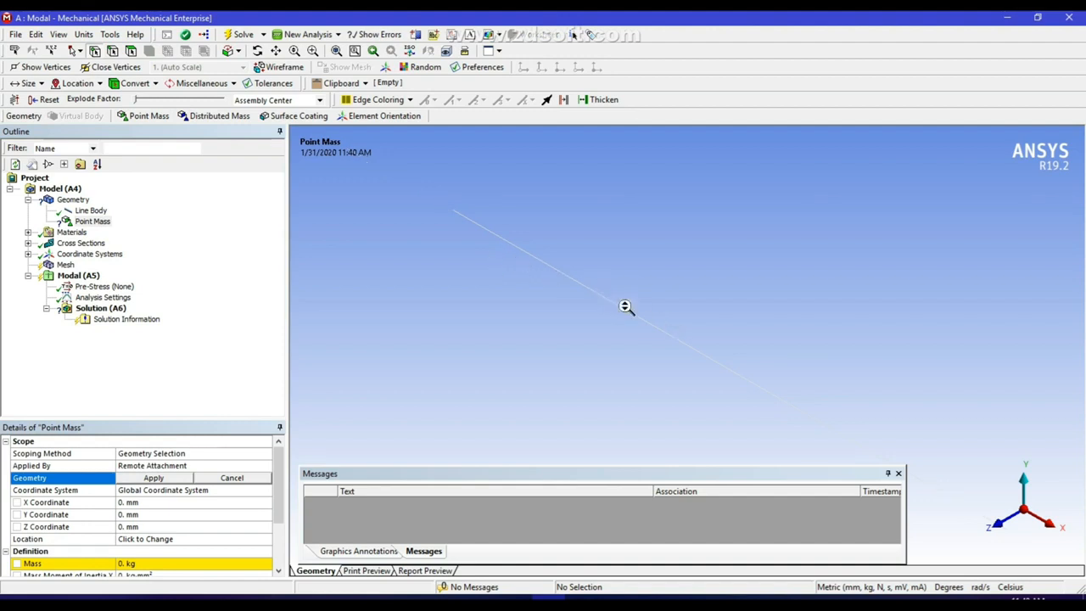
left_click(688, 345)
left_click(155, 478)
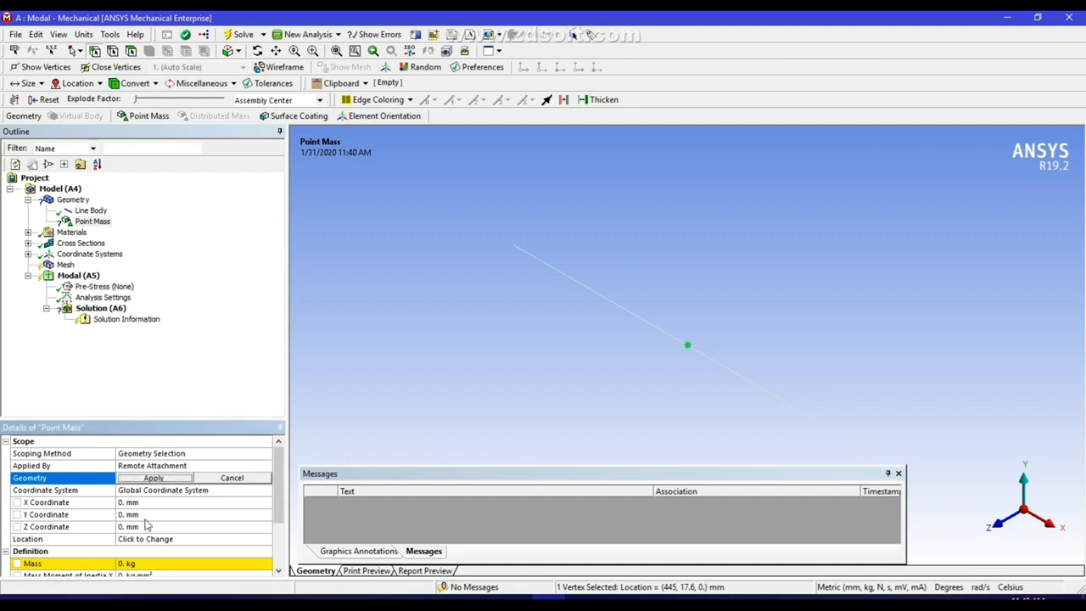
left_click(136, 562)
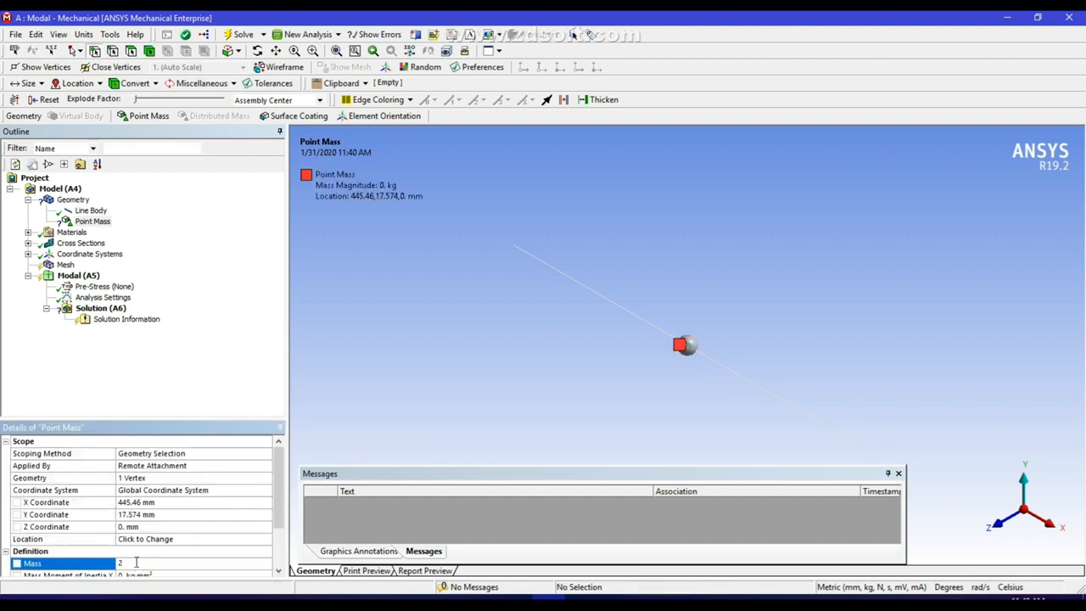
key("Return")
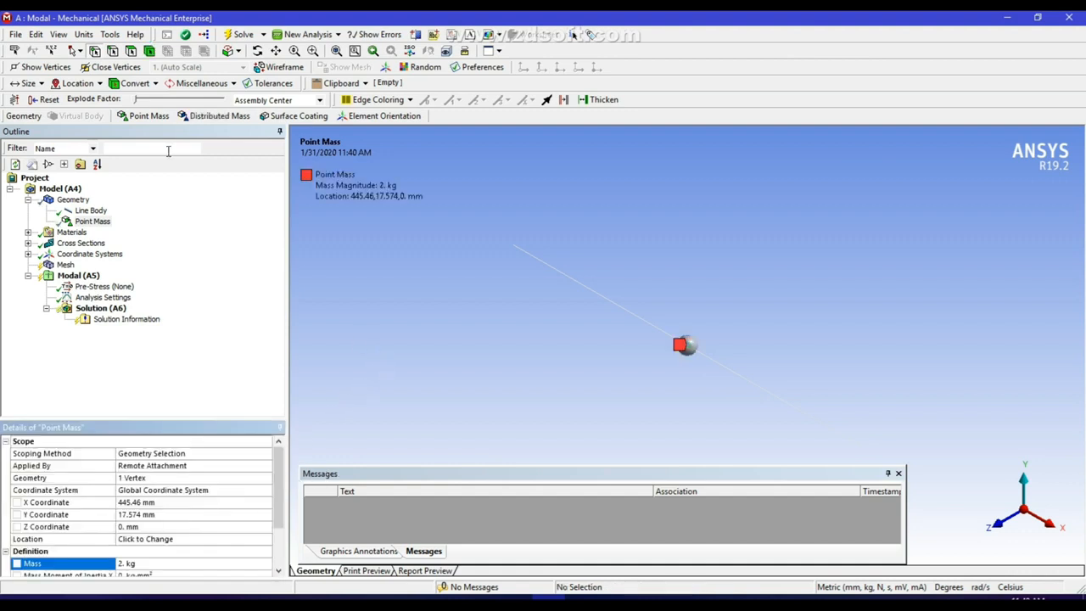
Add a second 2 kg point mass at the beam's far end vertex, X = 945.46 mm
left_click(73, 200)
right_click(73, 199)
mouse_move(117, 220)
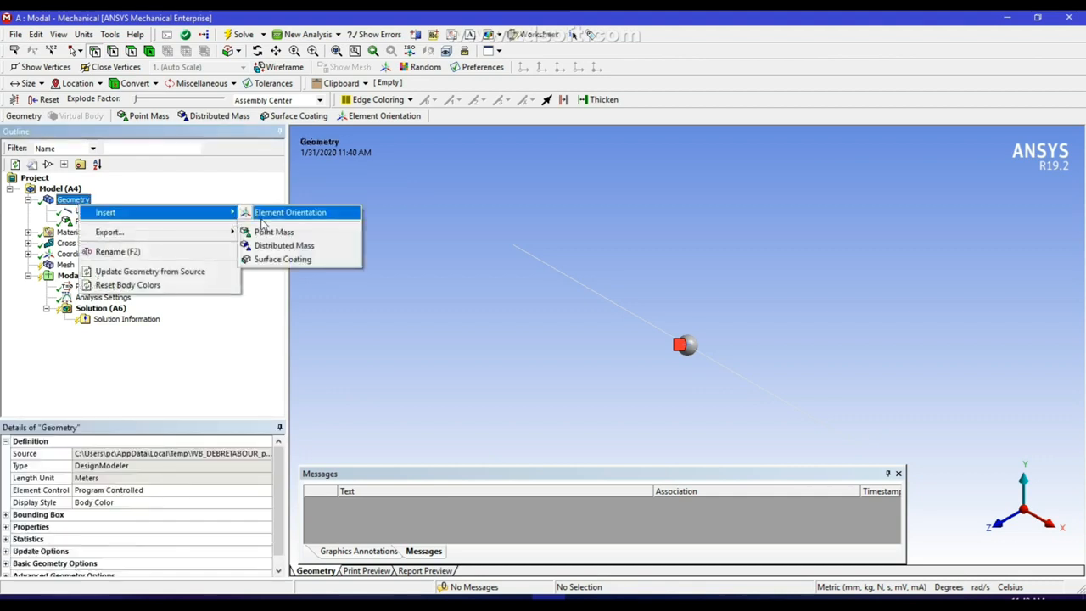
left_click(269, 232)
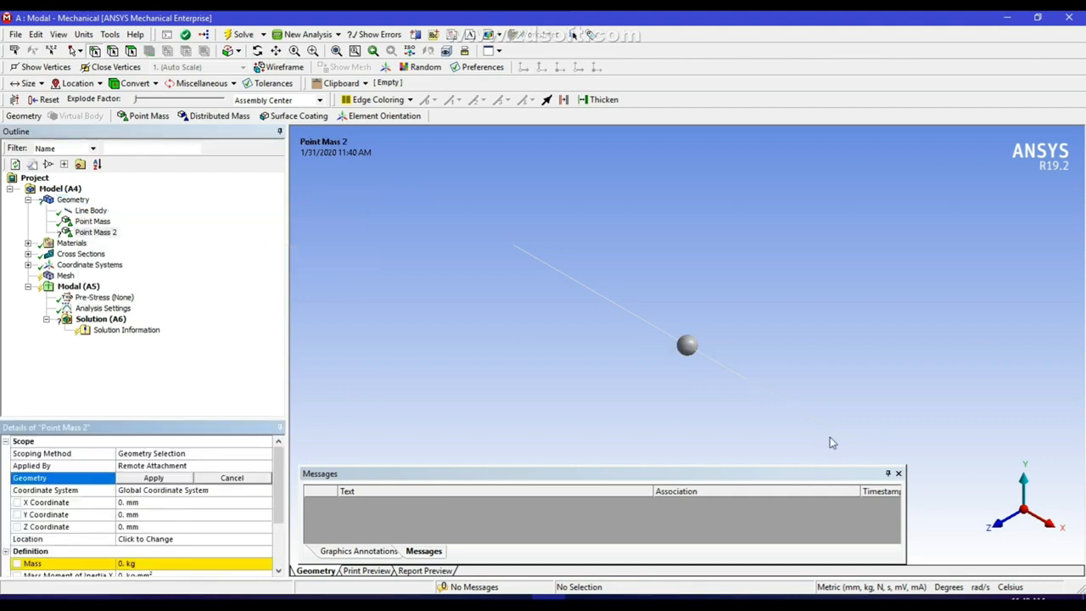
left_click(861, 444)
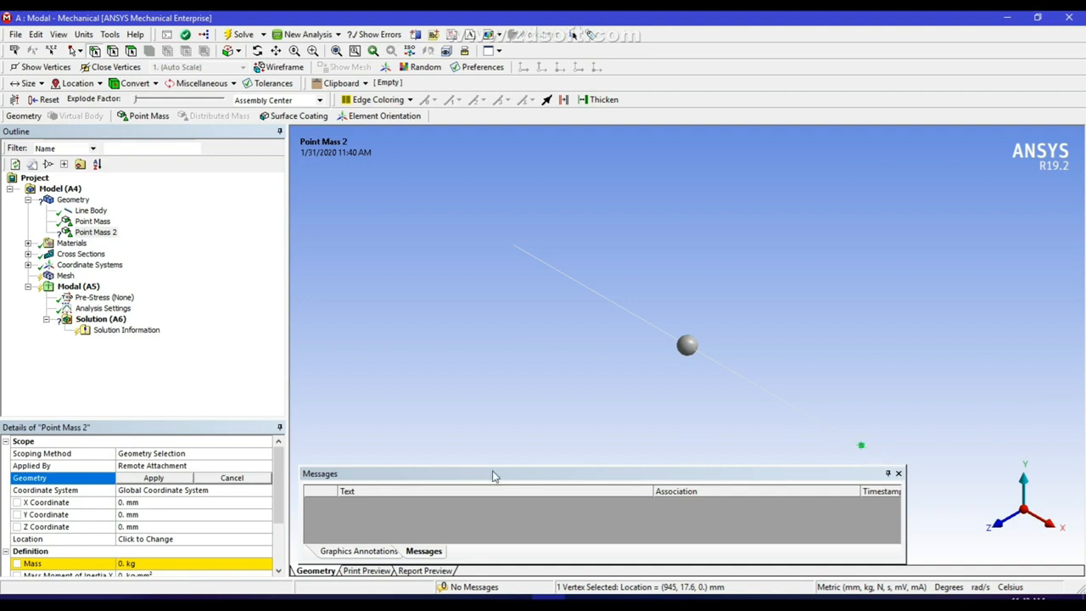
left_click(155, 478)
left_click(141, 562)
key("Return")
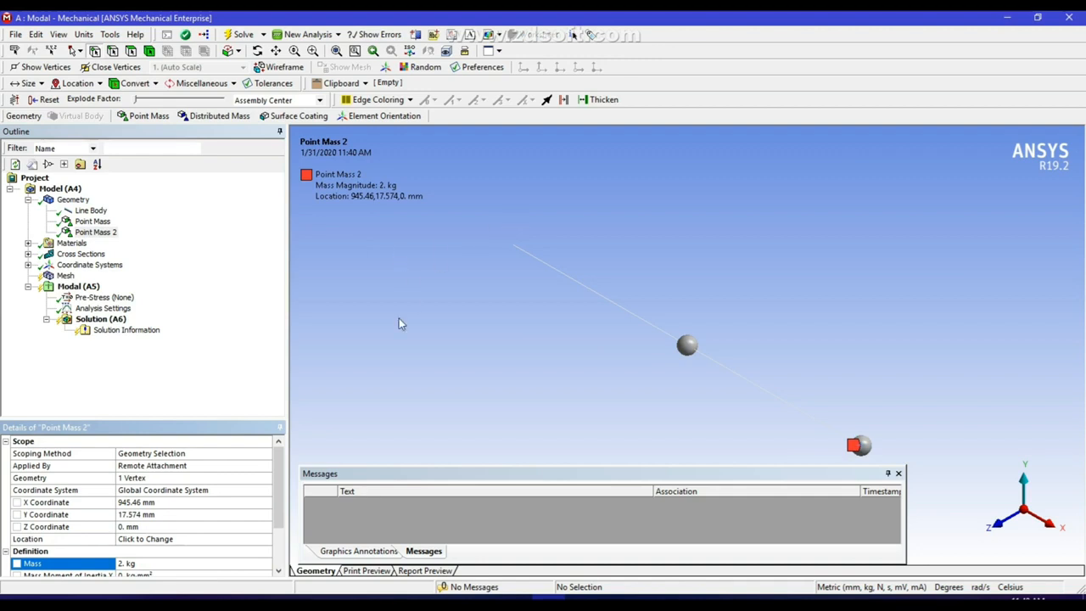
left_click(65, 277)
Generate the beam mesh and add a Fixed Support at the beam's start vertex
right_click(65, 281)
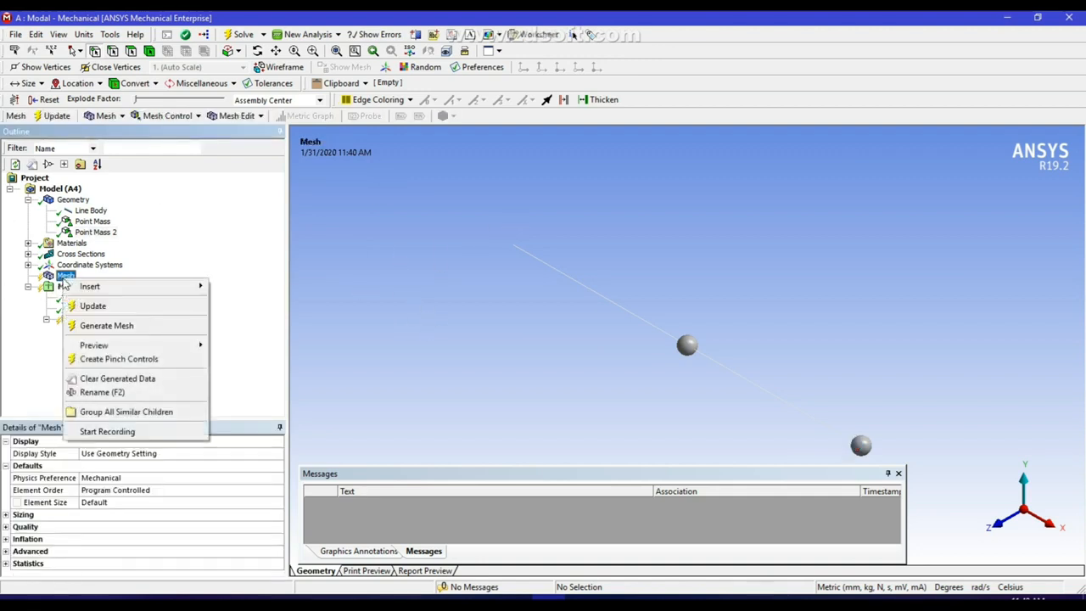
left_click(105, 325)
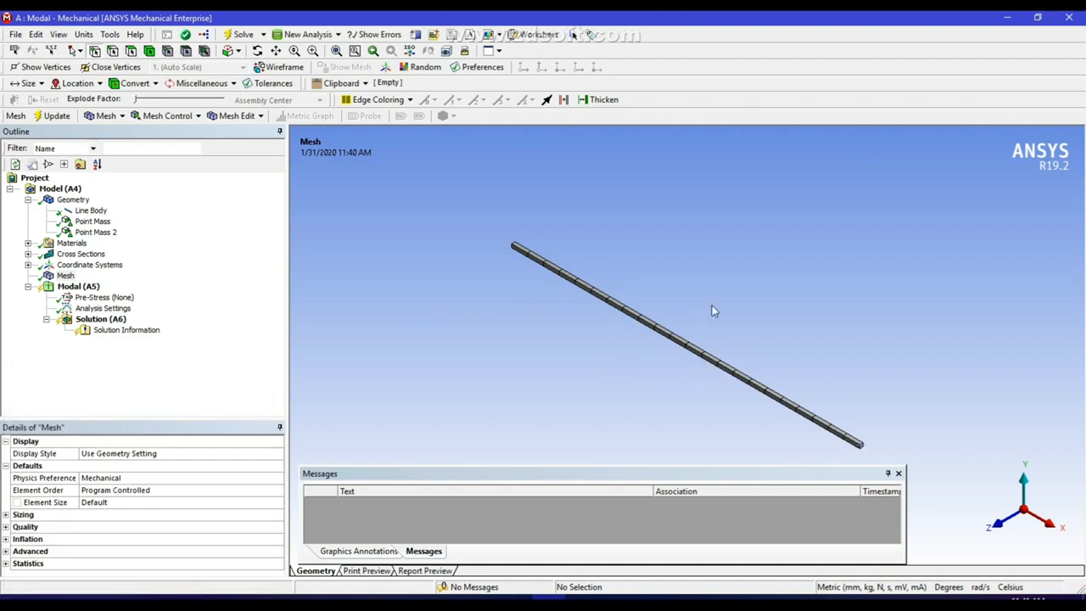
right_click(85, 288)
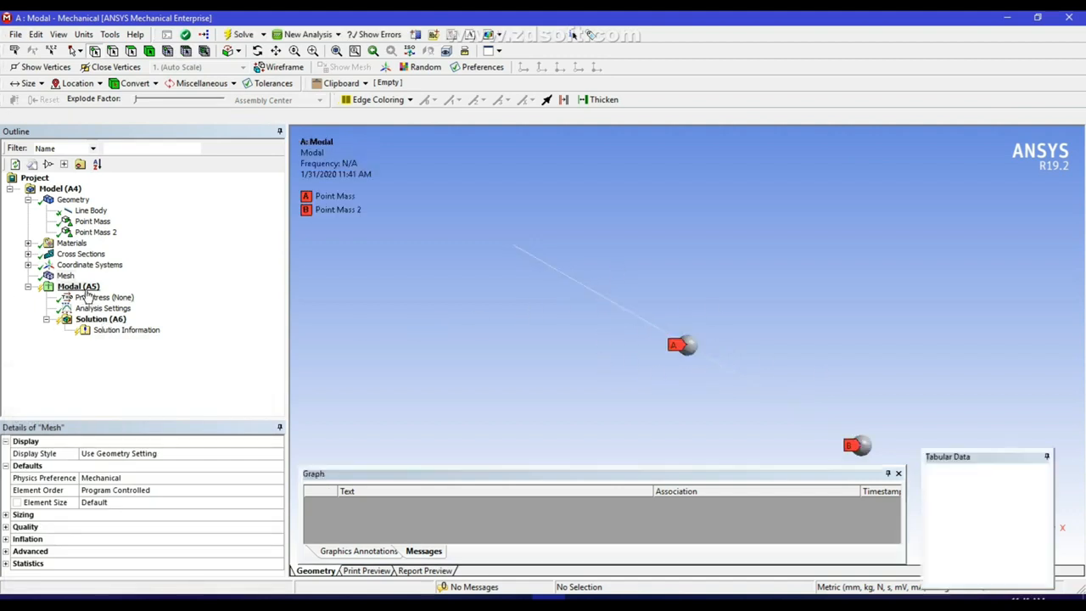
mouse_move(119, 303)
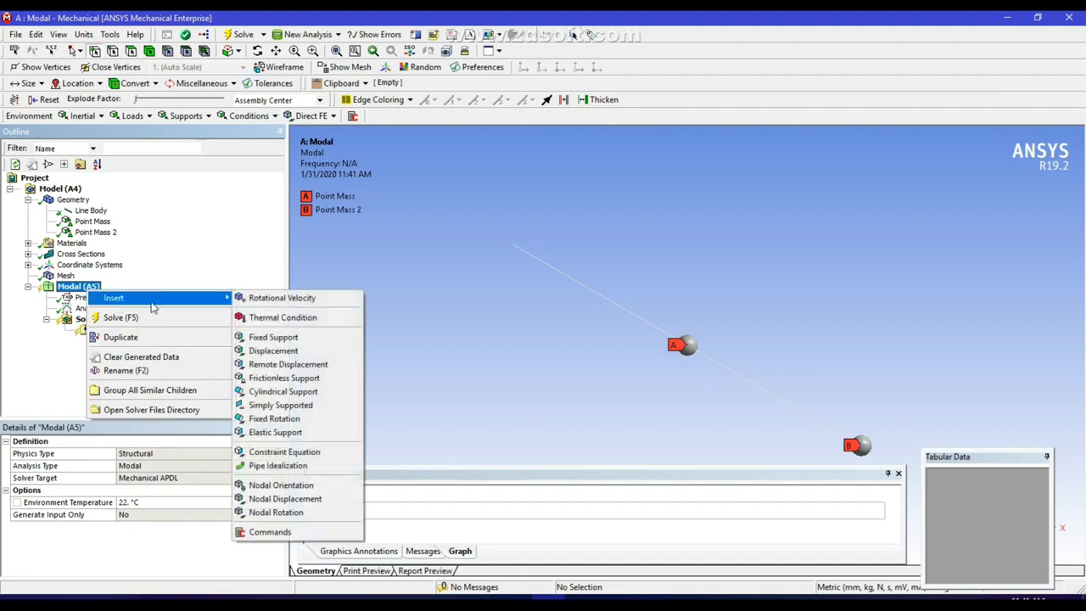
left_click(276, 340)
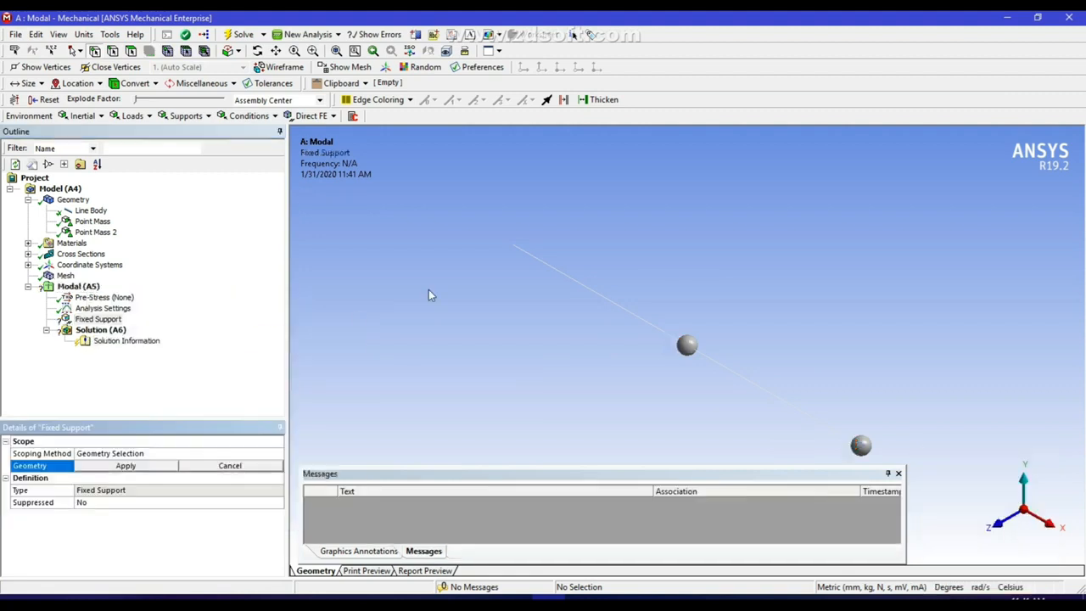
left_click(514, 247)
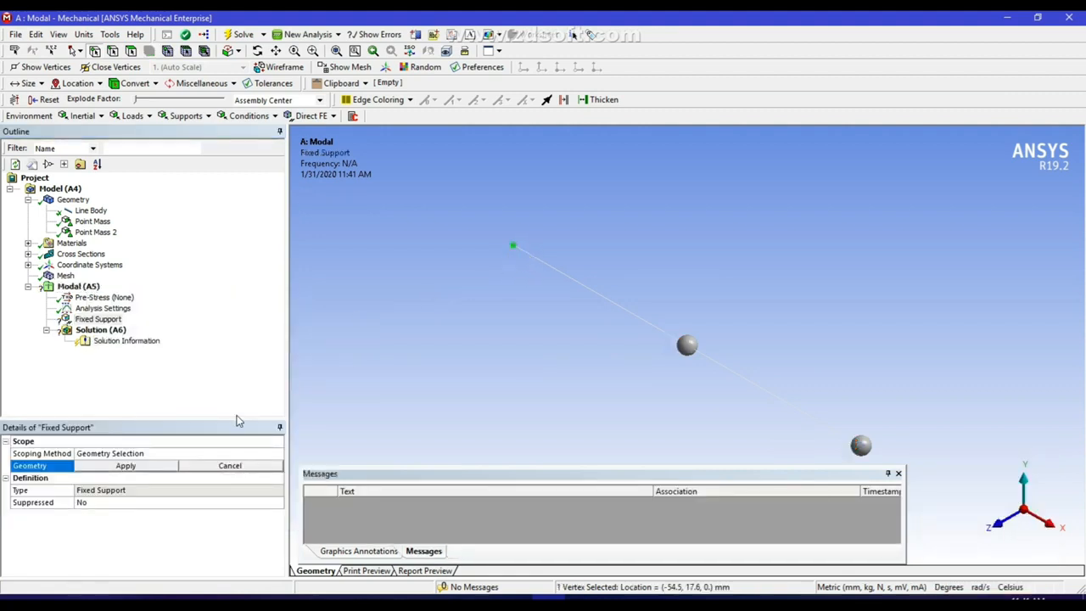
left_click(125, 466)
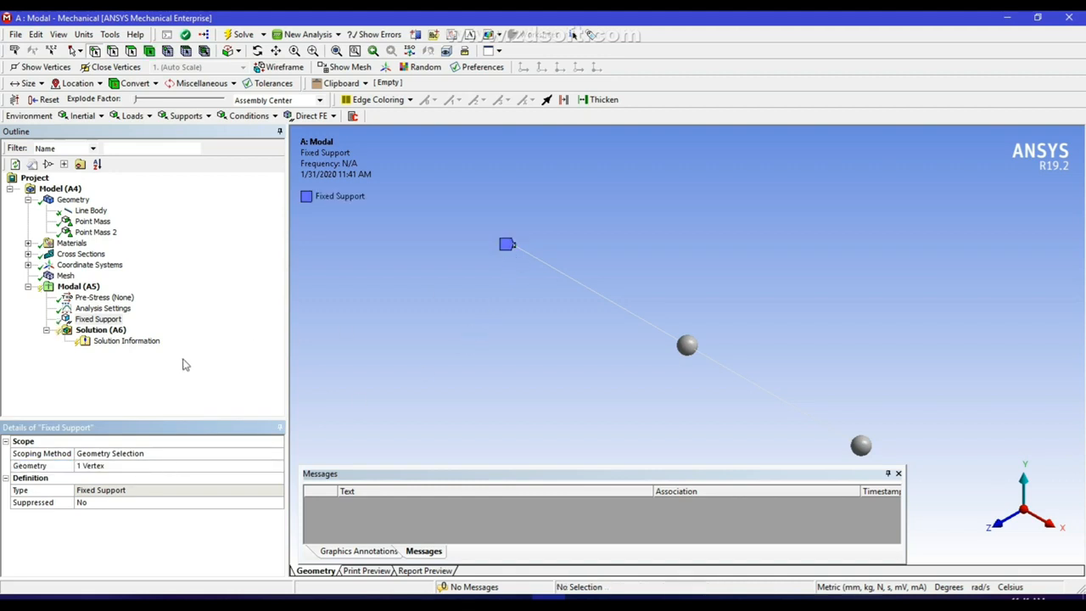
left_click(100, 308)
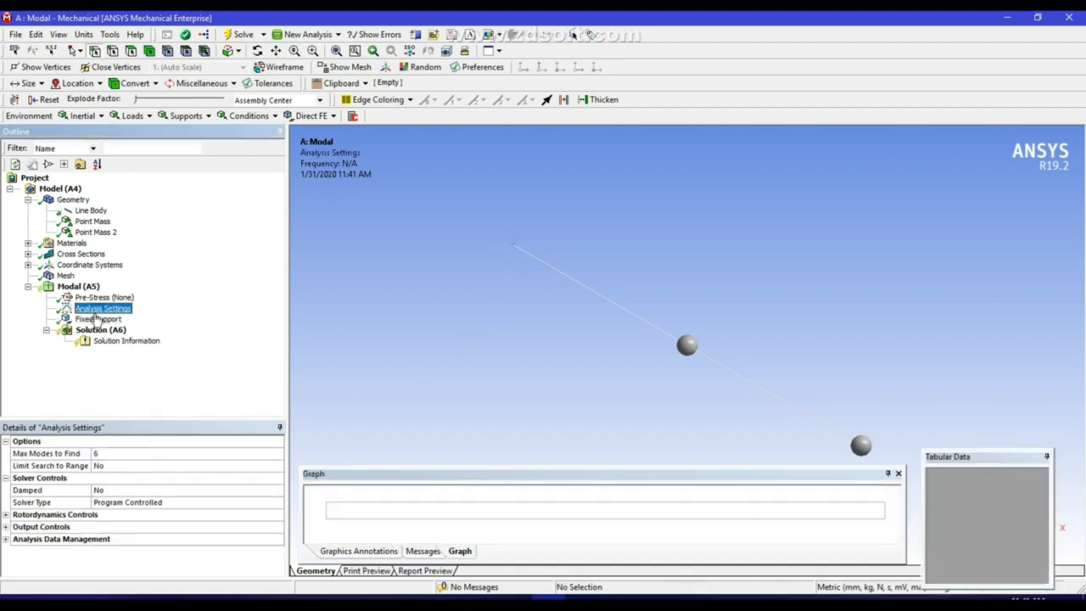
Set Max Modes to Find to 10, solve, and view frequencies from 2.3029 to 398.98 Hz
left_click(116, 455)
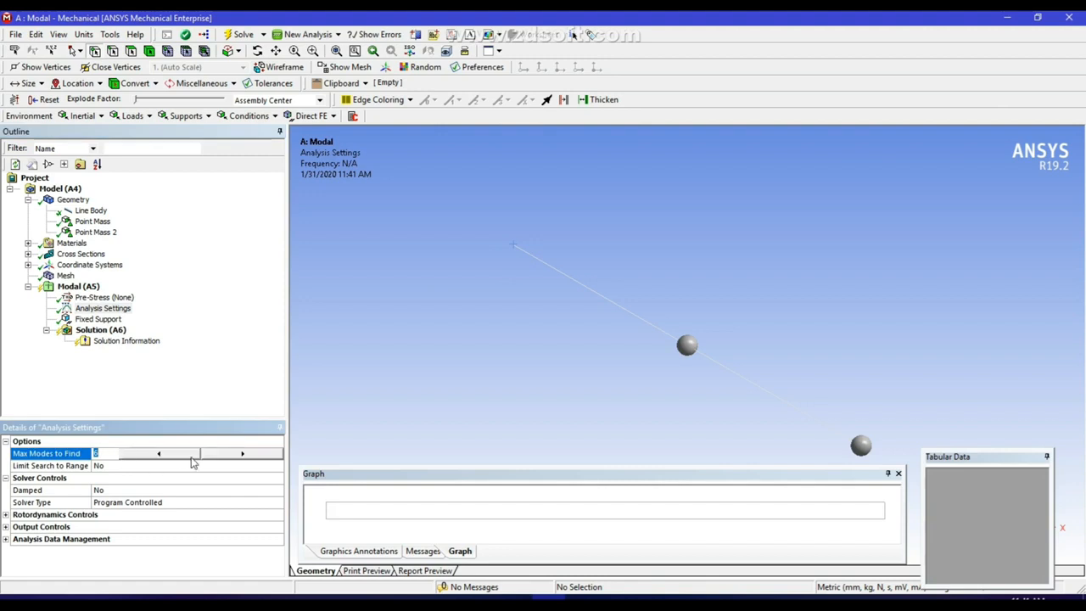
left_click(242, 458)
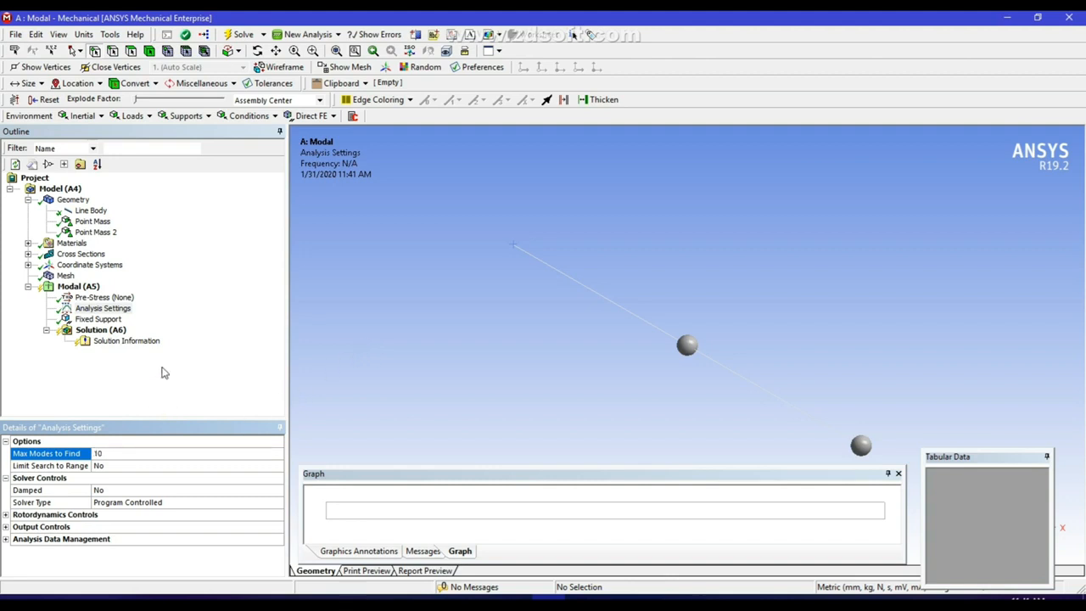
left_click(252, 35)
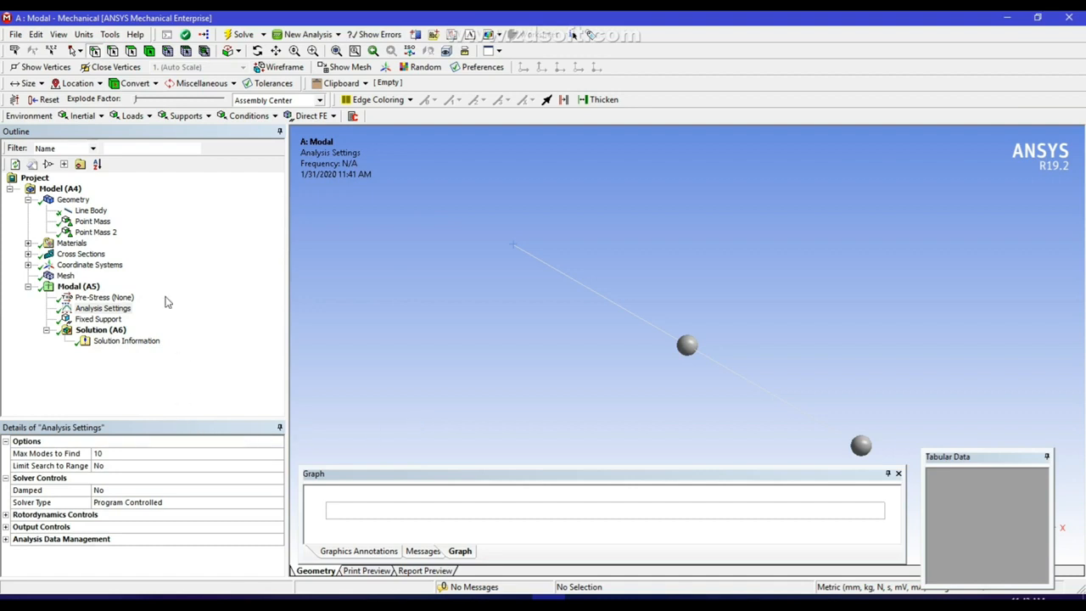
left_click(100, 329)
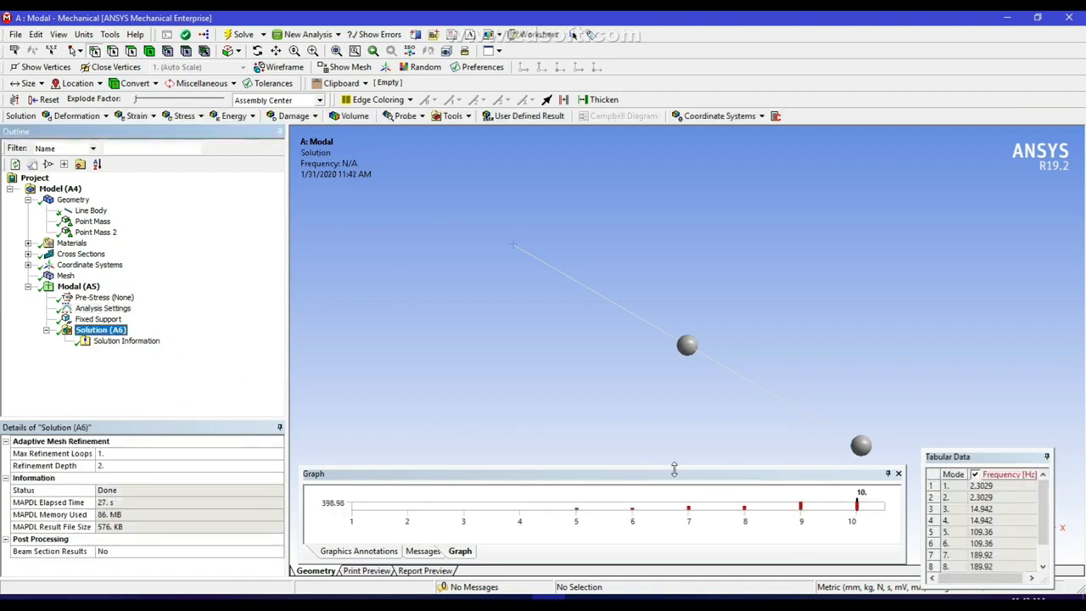
left_click_drag(1043, 512, 1052, 542)
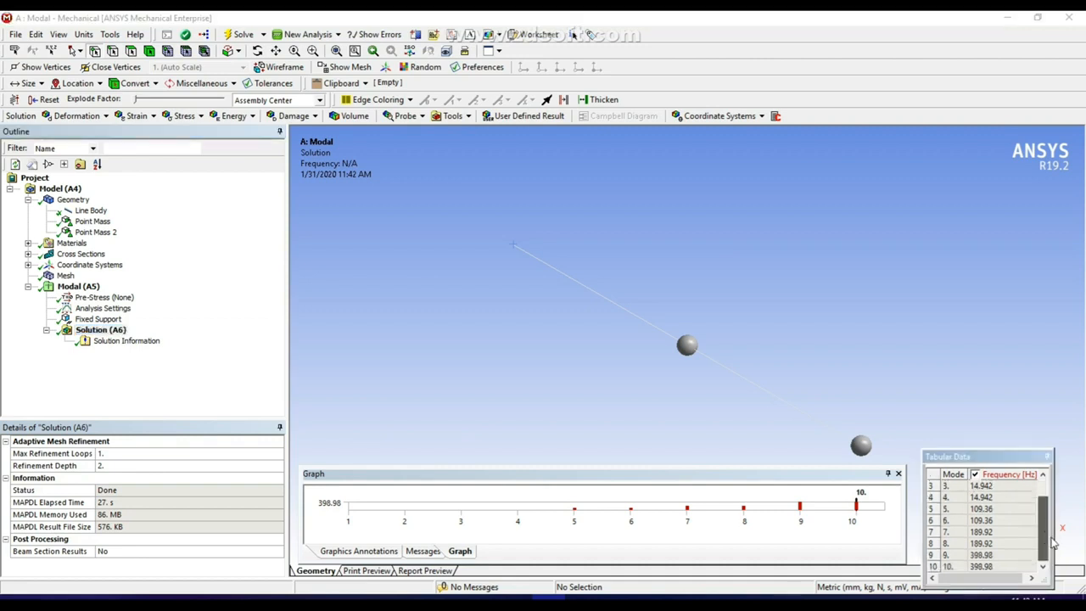
scroll(1054, 532, "up", 1)
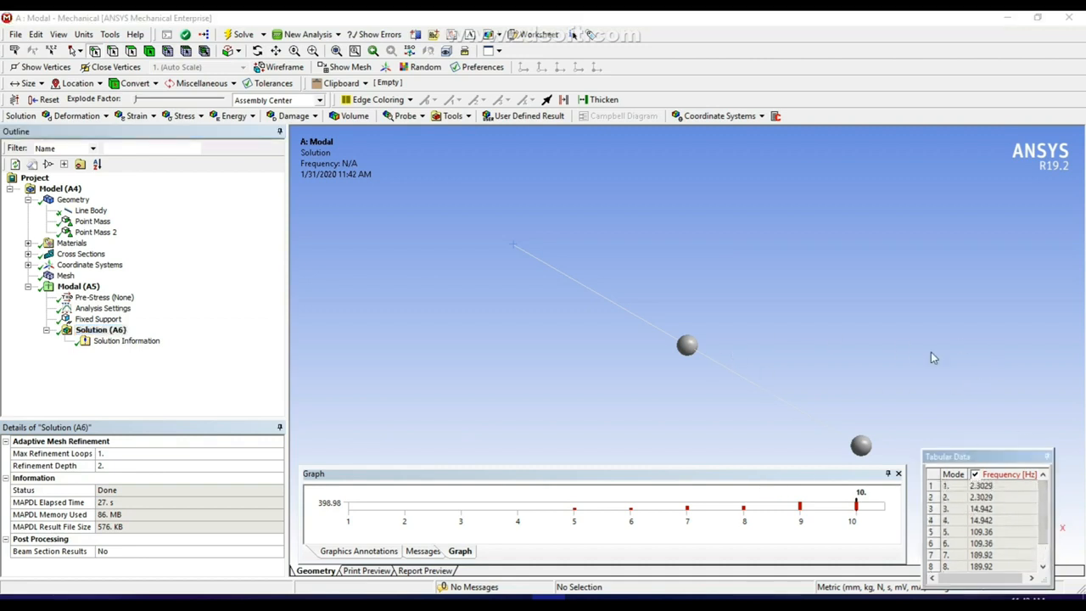
Link a Response Spectrum system to the Modal solution and open its setup in Mechanical
left_click(1070, 19)
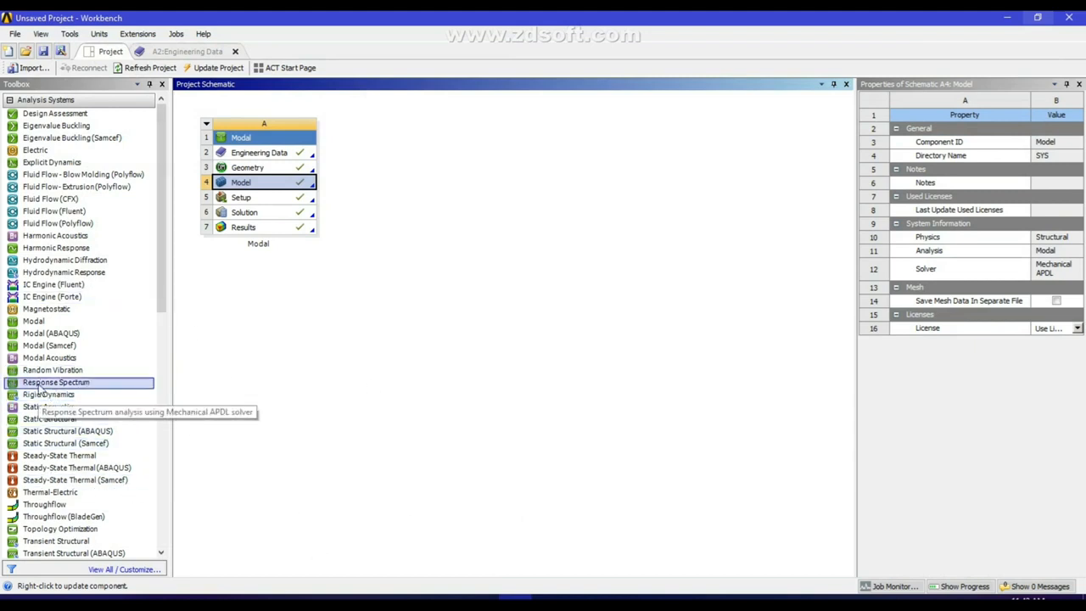
left_click_drag(40, 390, 245, 213)
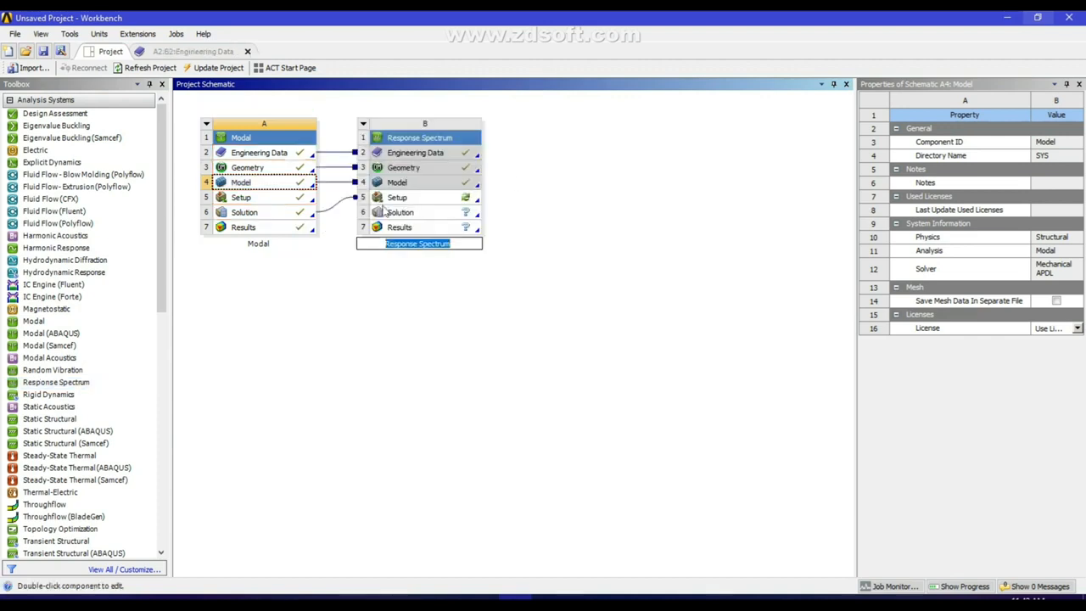
double_click(417, 200)
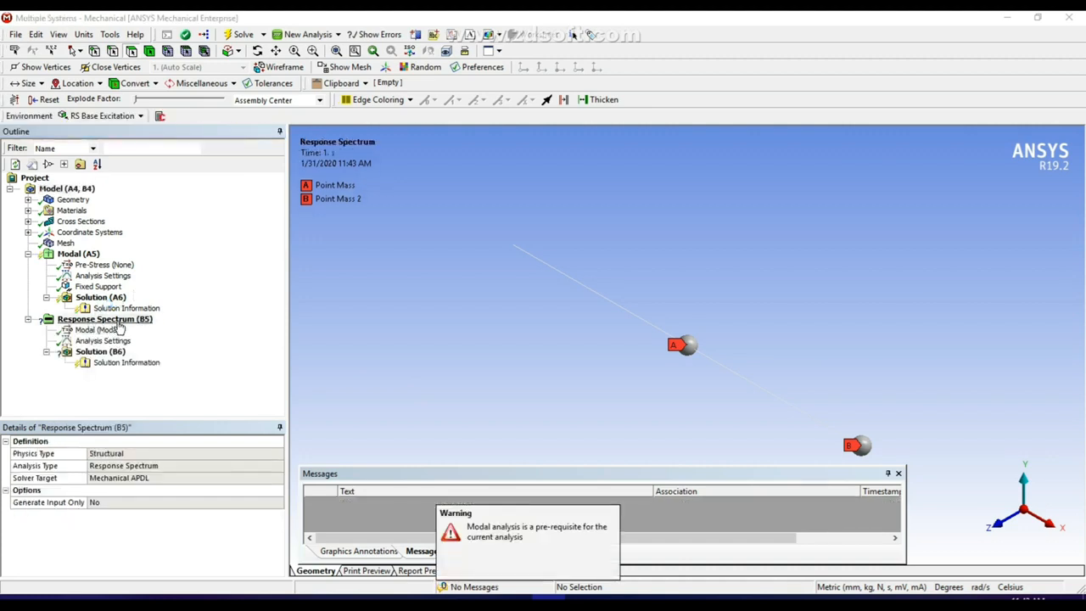
Add an RS Displacement excitation to the Response Spectrum analysis, applied to All Supports
left_click(116, 326)
right_click(117, 324)
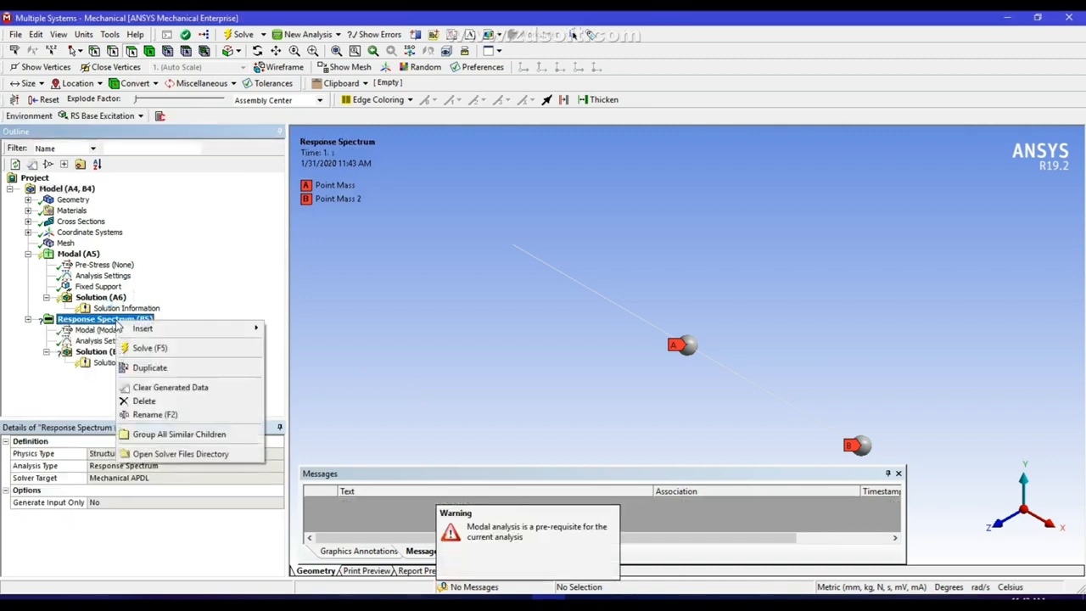
mouse_move(141, 331)
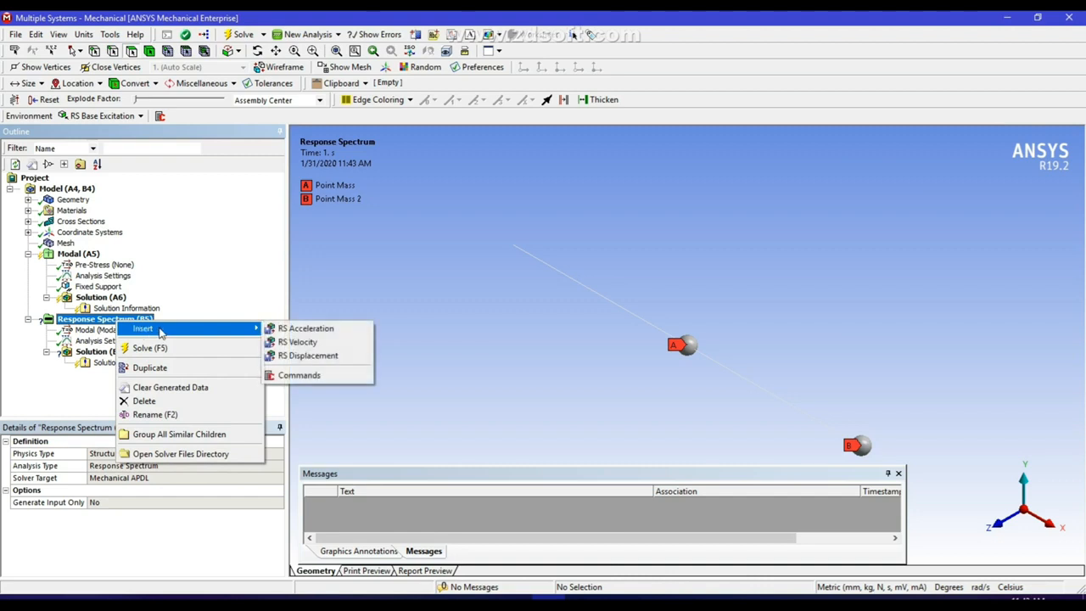
left_click(224, 281)
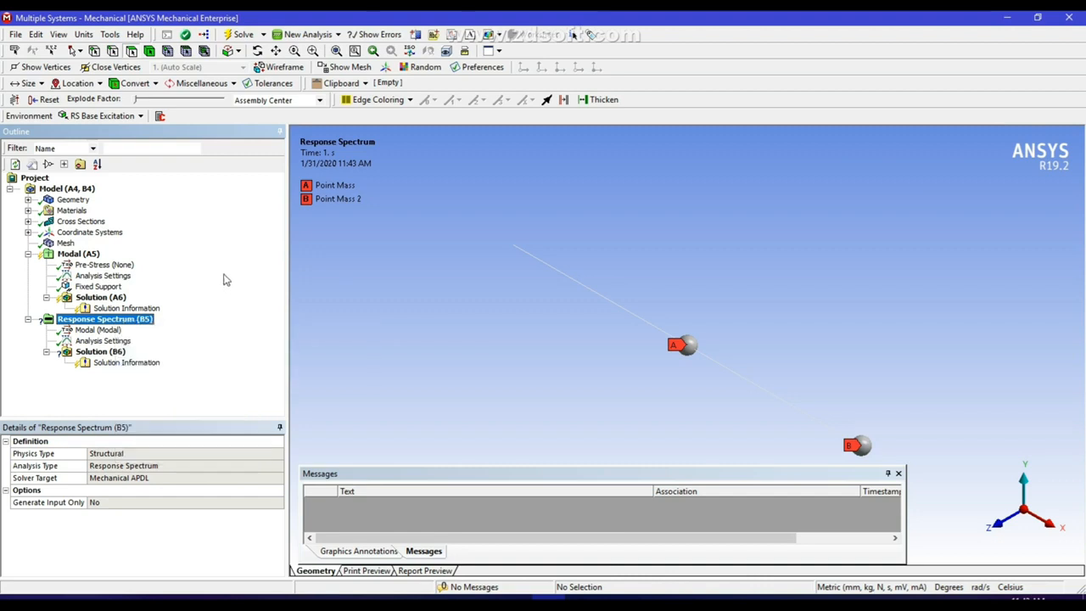
right_click(114, 327)
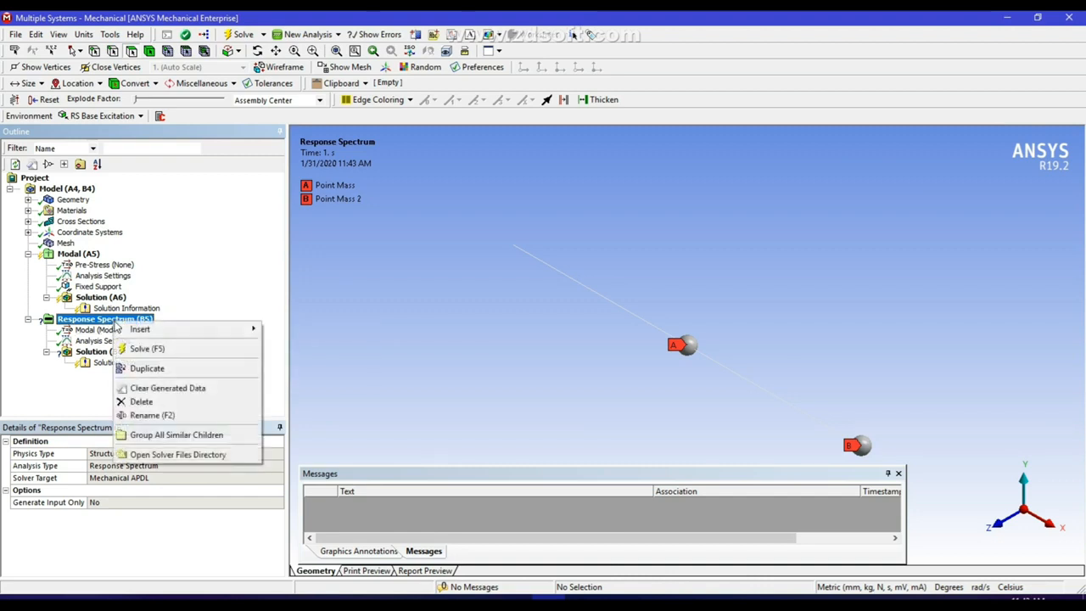
mouse_move(156, 336)
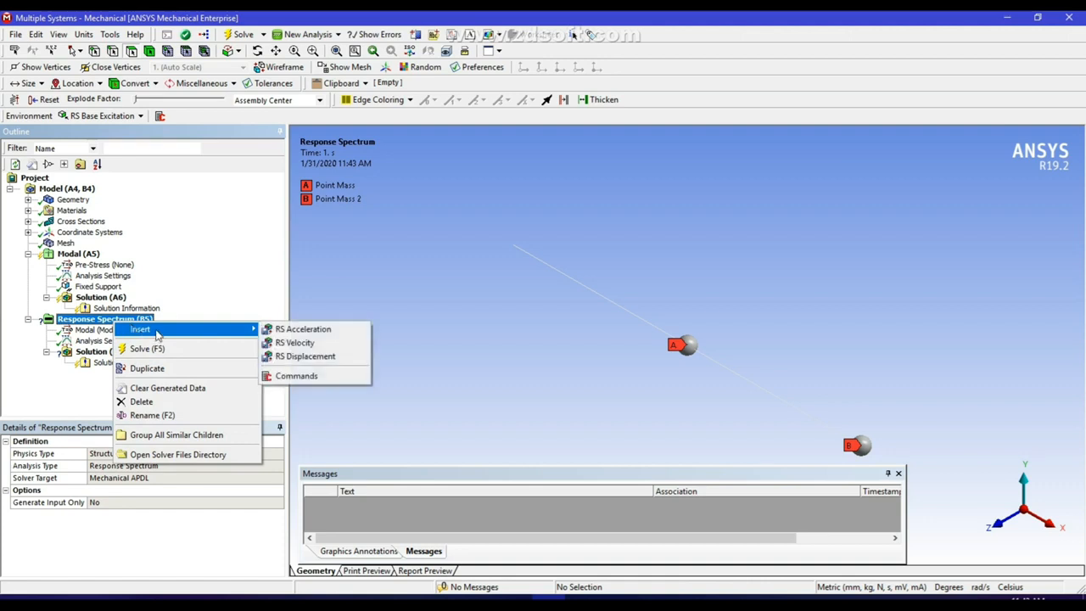
left_click(303, 356)
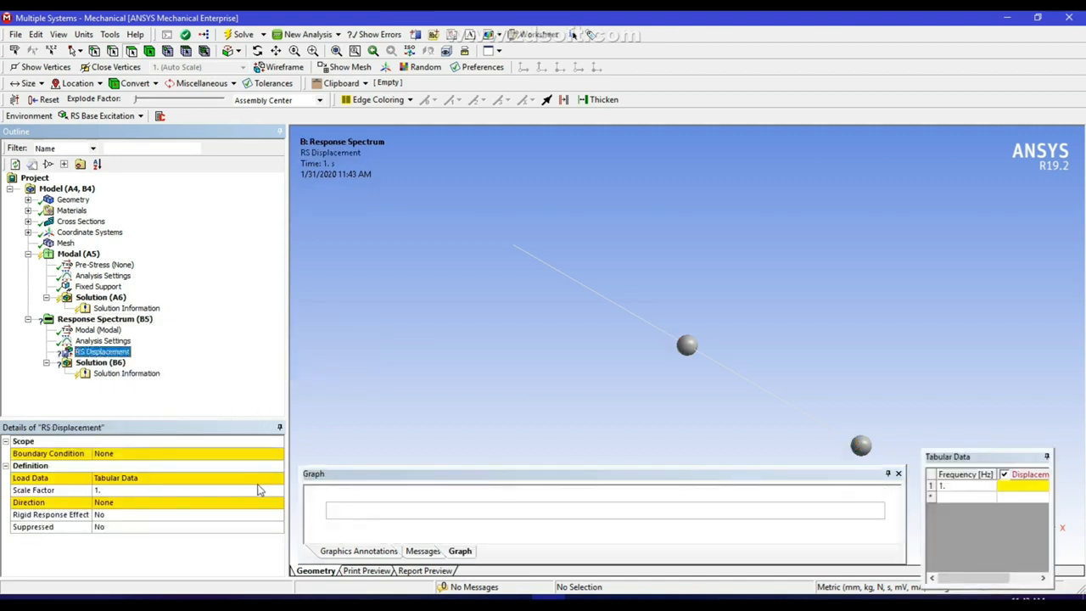
left_click(118, 453)
left_click(277, 456)
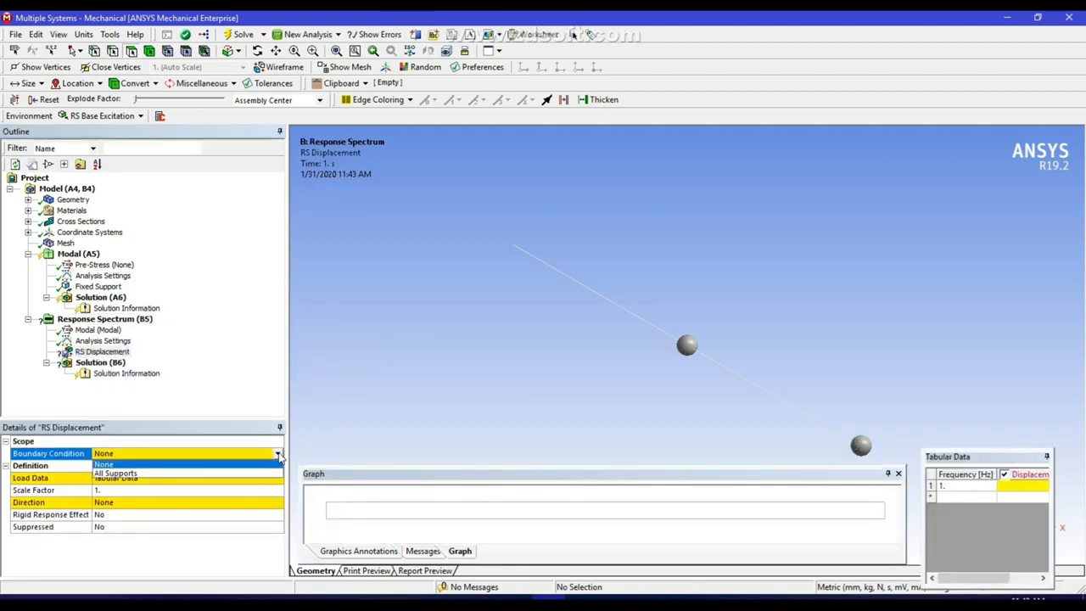
left_click(173, 477)
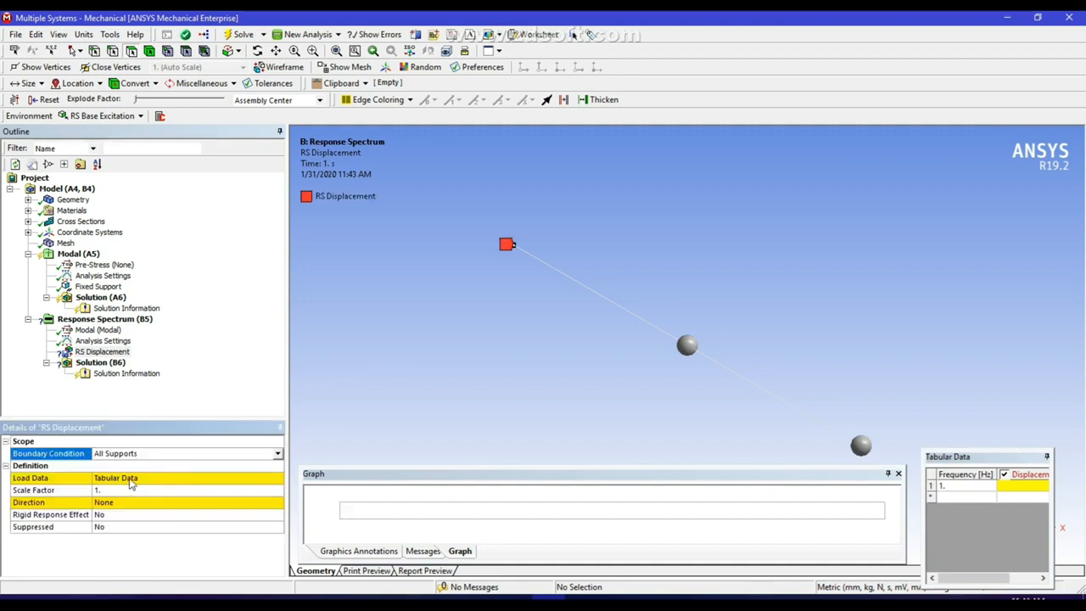
Fill the spectrum table with frequencies 1, 2, 3 Hz and displacements 200, 300, 400
left_click(956, 488)
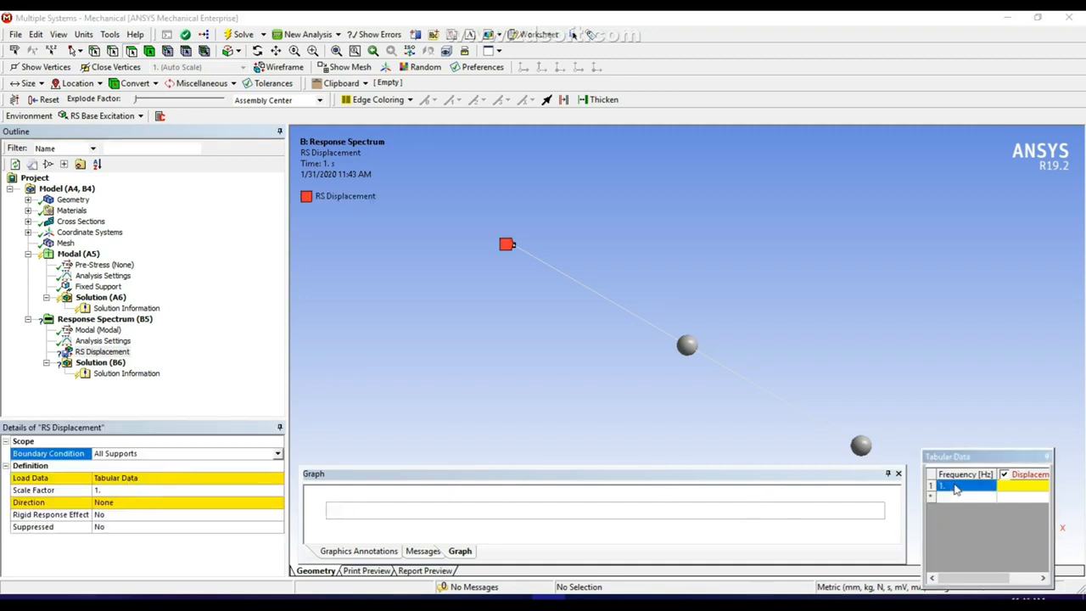
left_click(967, 496)
type("2")
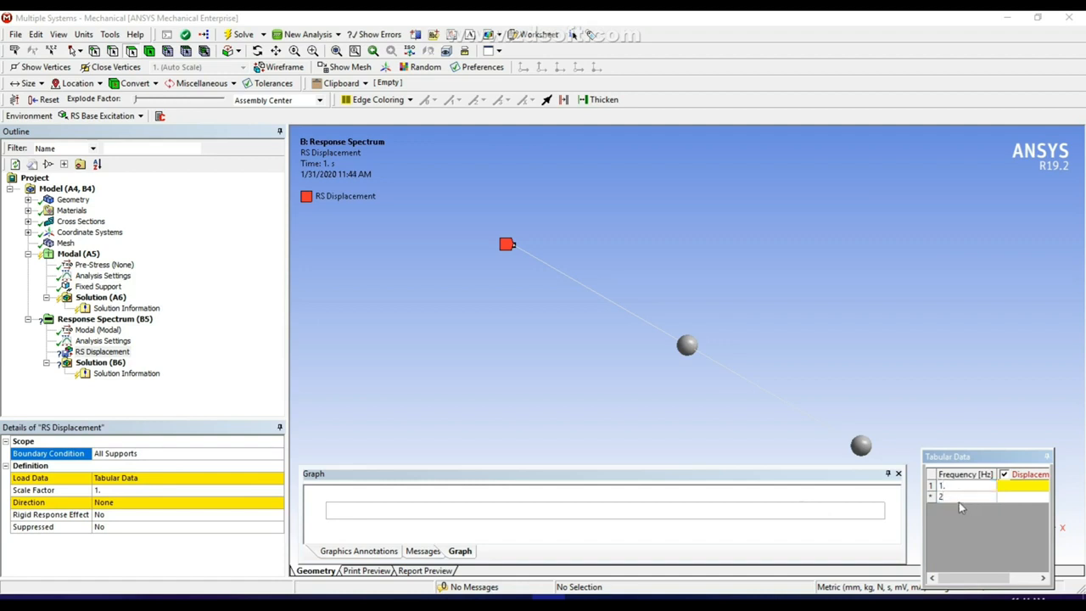
key("Return")
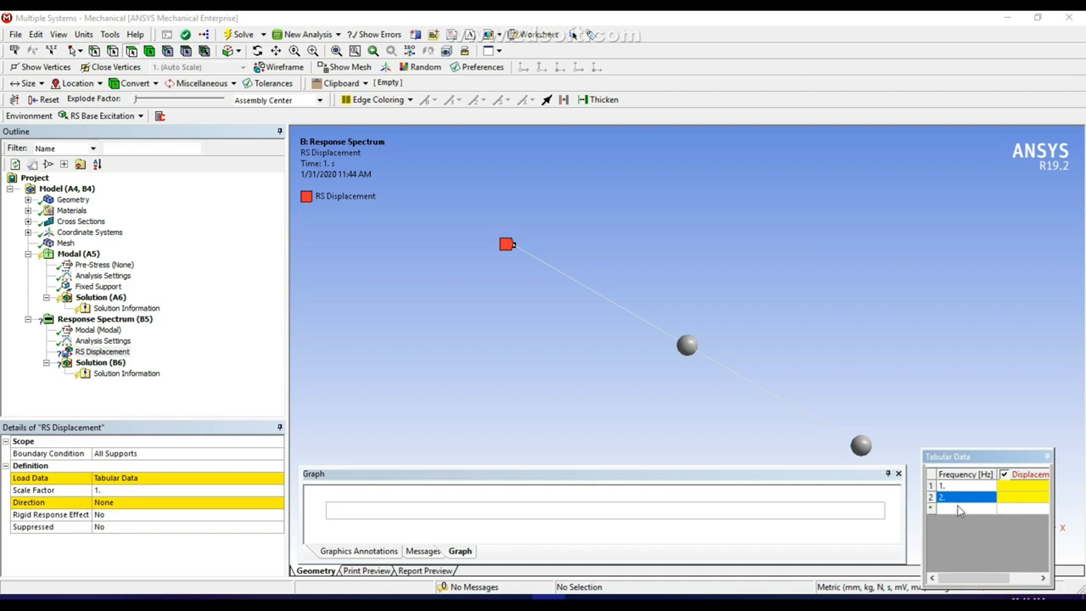
left_click(956, 507)
type("3")
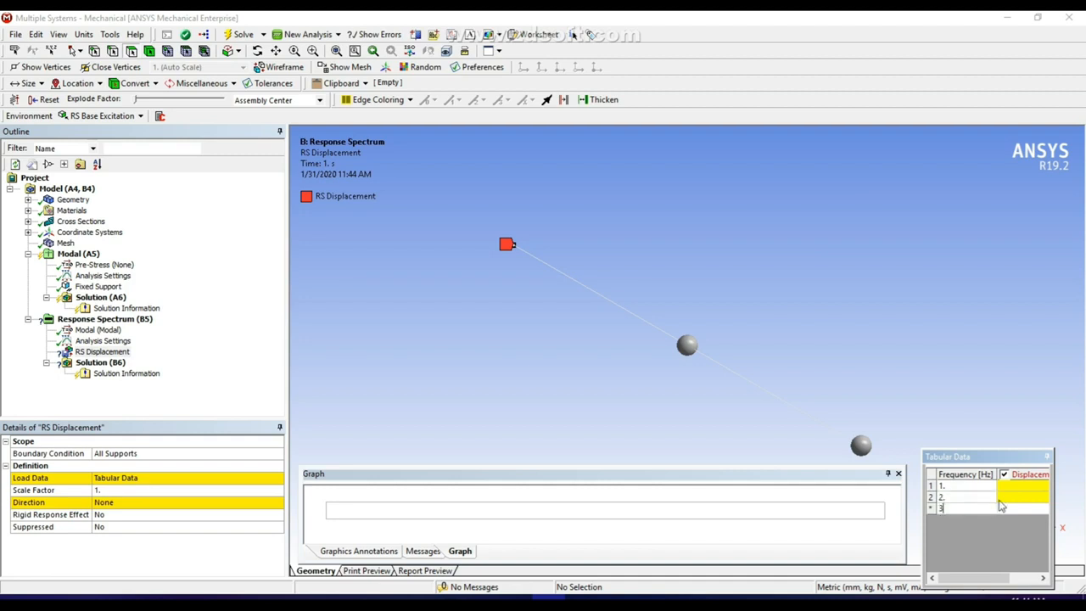
left_click(1016, 486)
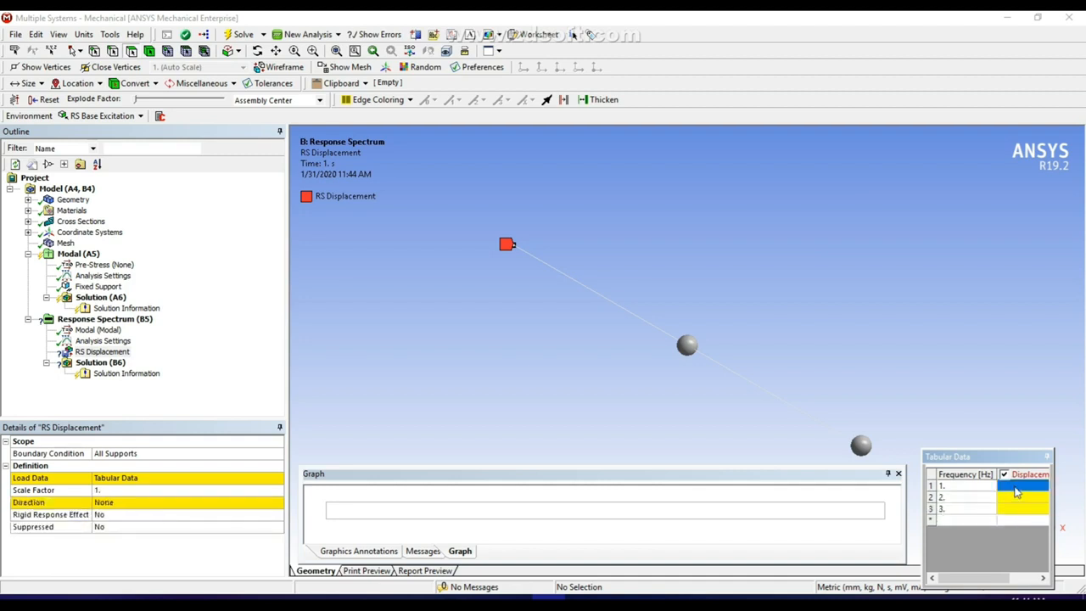
type("200")
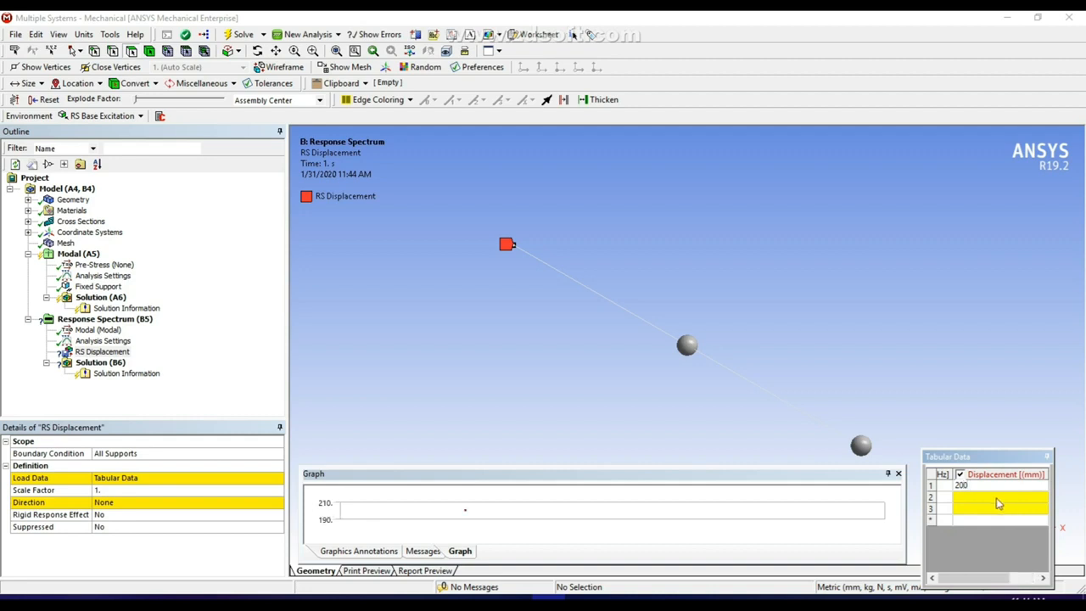
left_click(996, 500)
type("300")
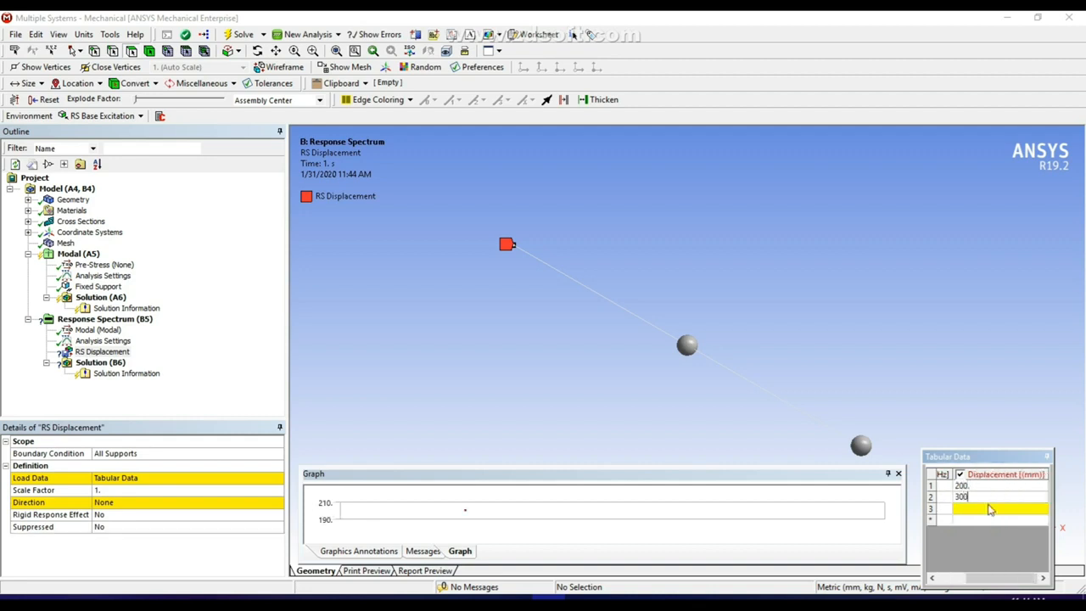
left_click(988, 509)
type("400")
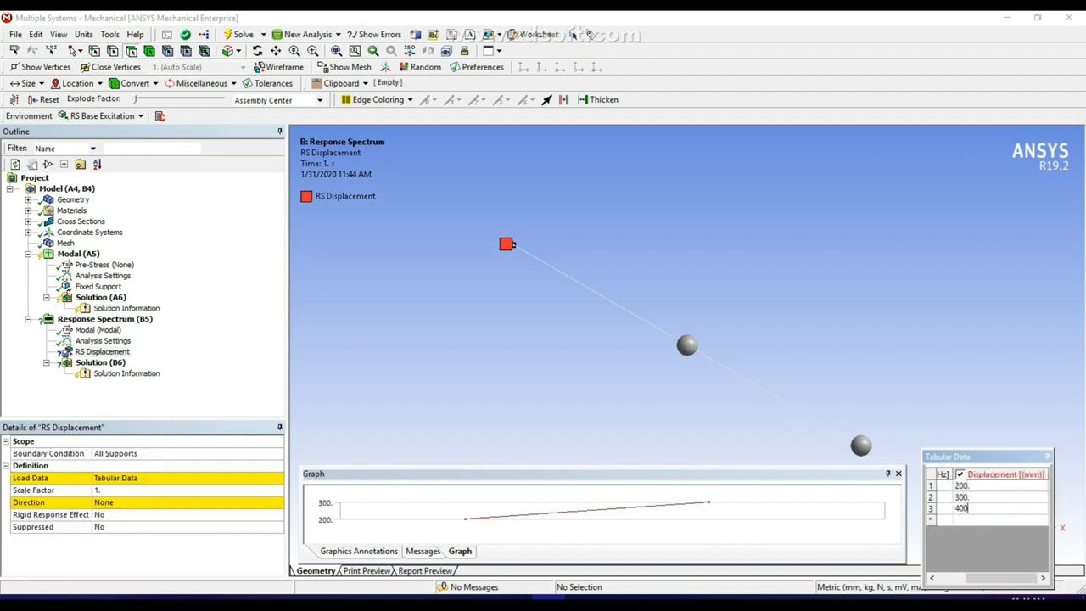
left_click(938, 334)
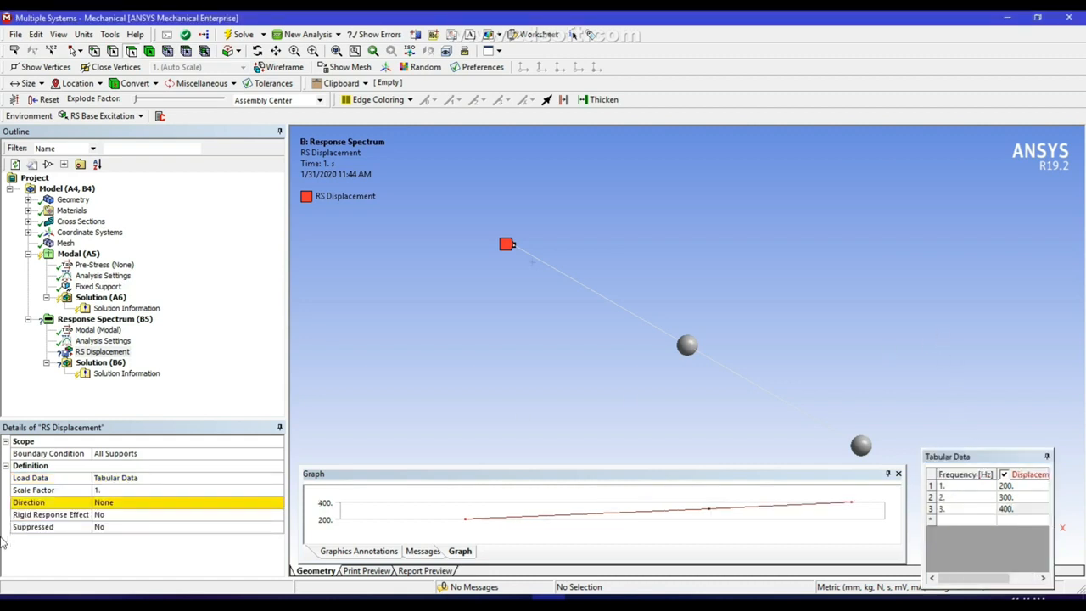
Set the RS Displacement excitation's Direction to Y Axis
left_click(112, 503)
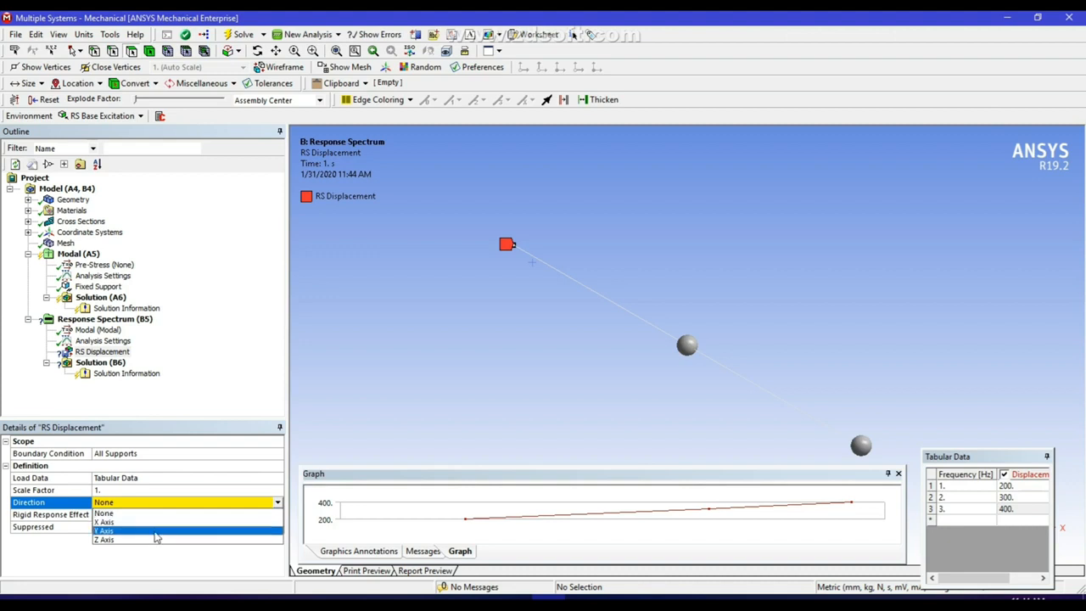
left_click(155, 531)
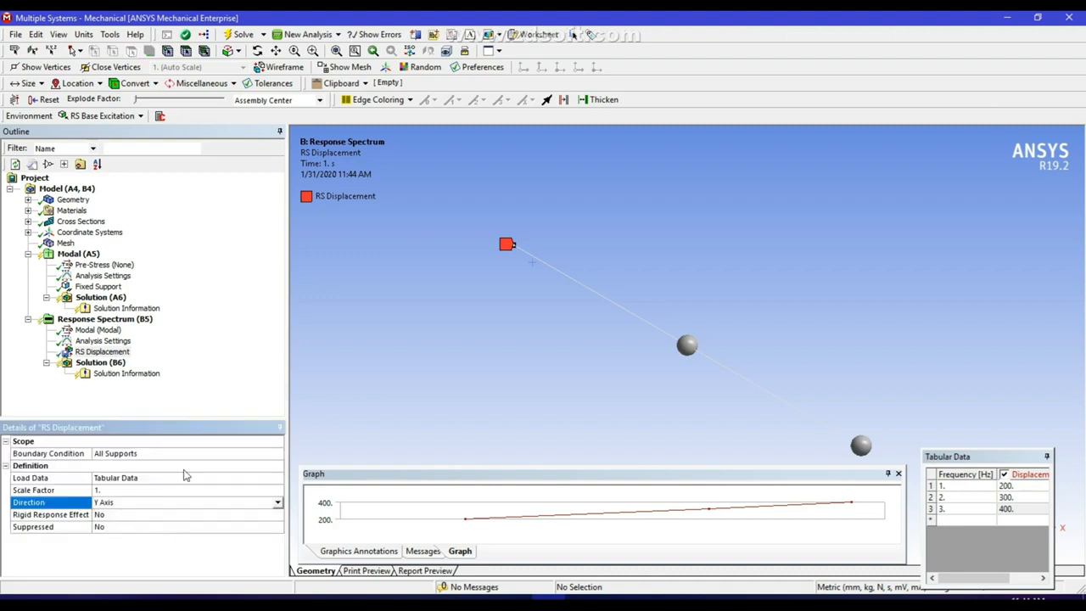
left_click(329, 288)
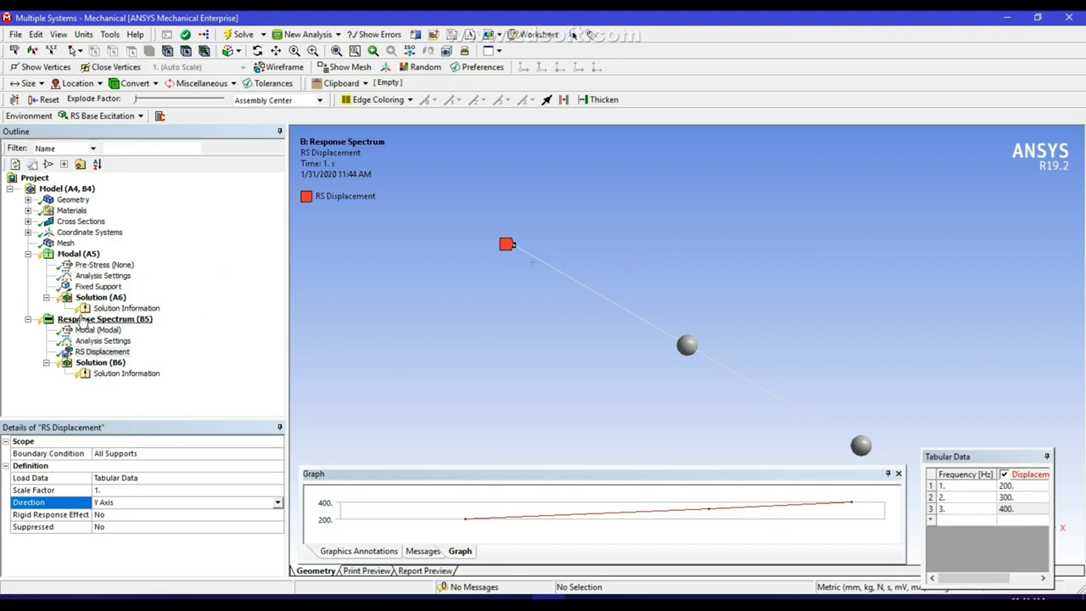
Add a Modal Displacement support on both beam edges with Z Component fixed at 0
right_click(91, 256)
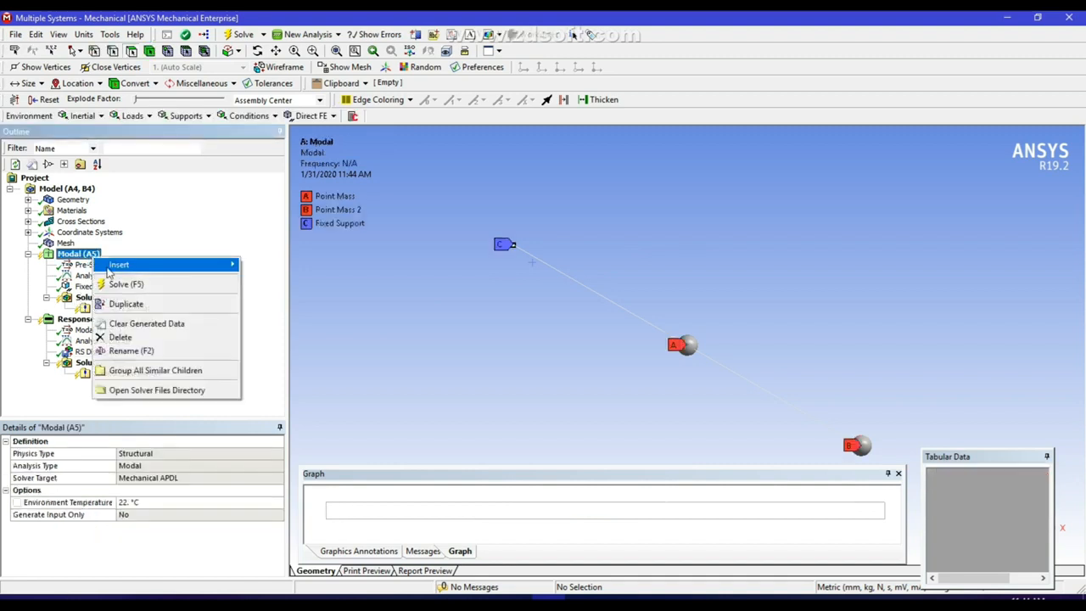
mouse_move(110, 270)
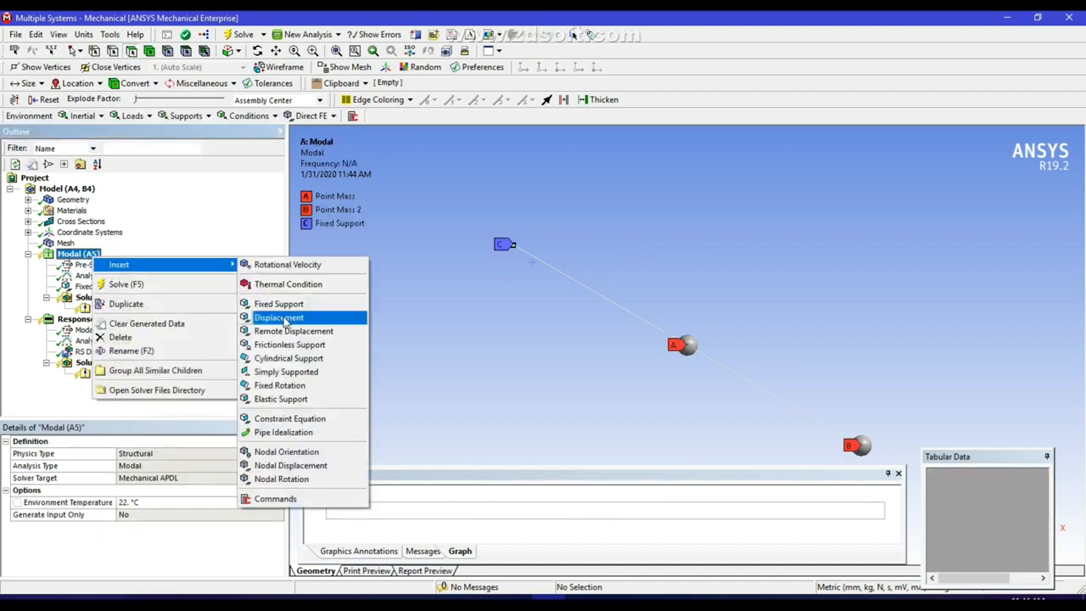
left_click(279, 317)
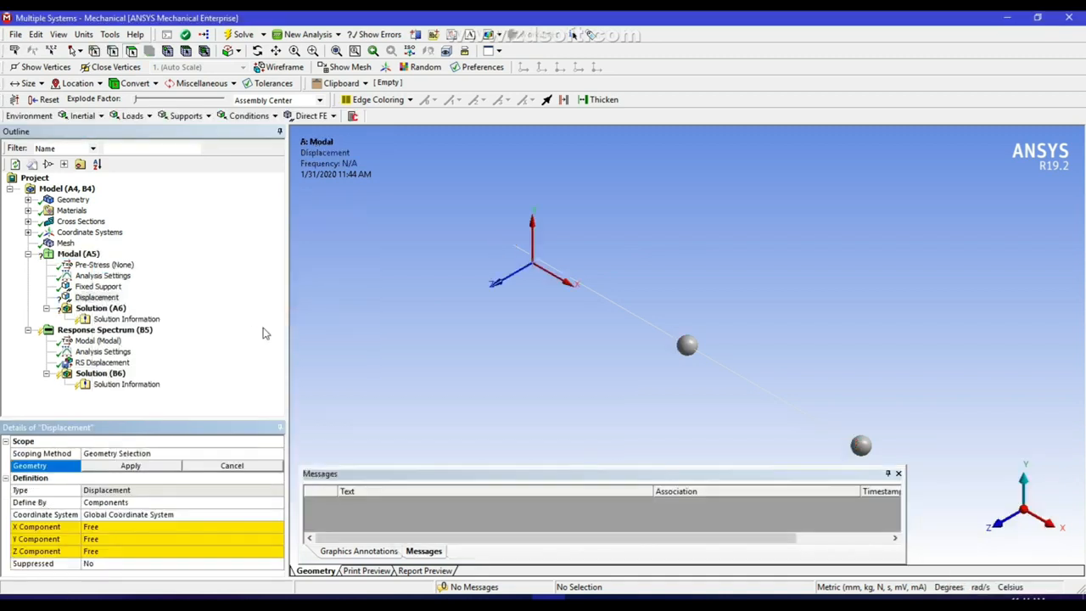
left_click(111, 51)
left_click(625, 314)
left_click(776, 396, "ctrl")
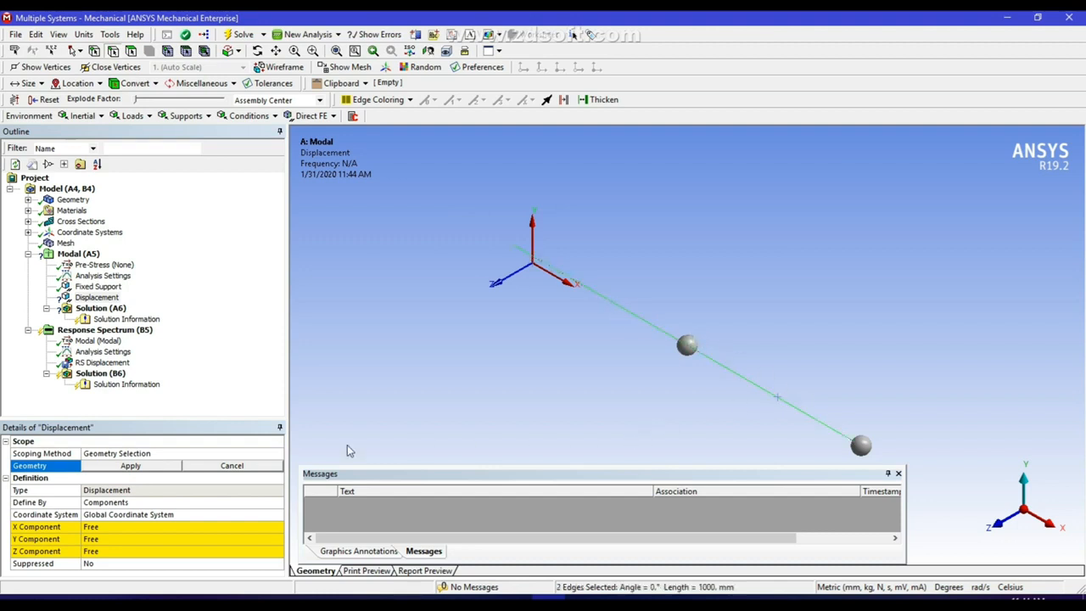
left_click(123, 467)
left_click(112, 551)
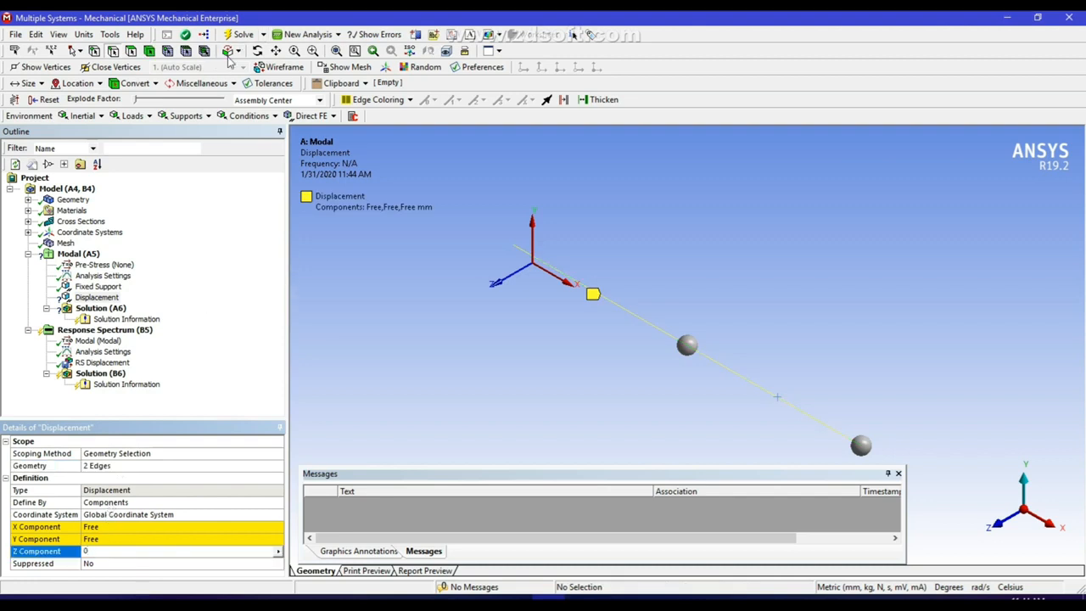
key("Return")
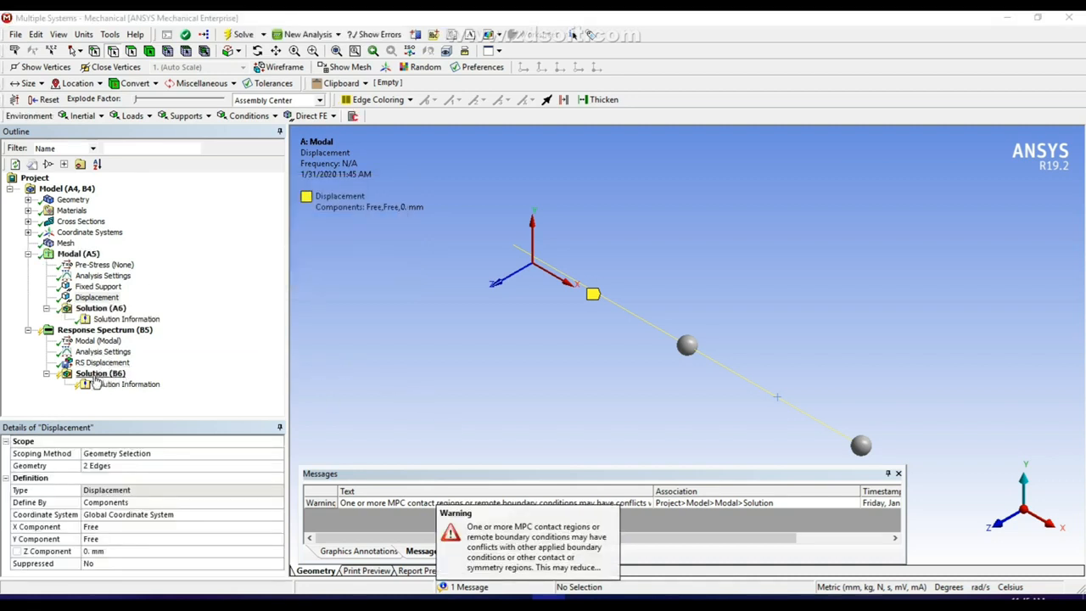
Check the RS Displacement, Z constraint and Solution (A6) modes 1–10, from 2.3029 to 1065.9 Hz
left_click(98, 374)
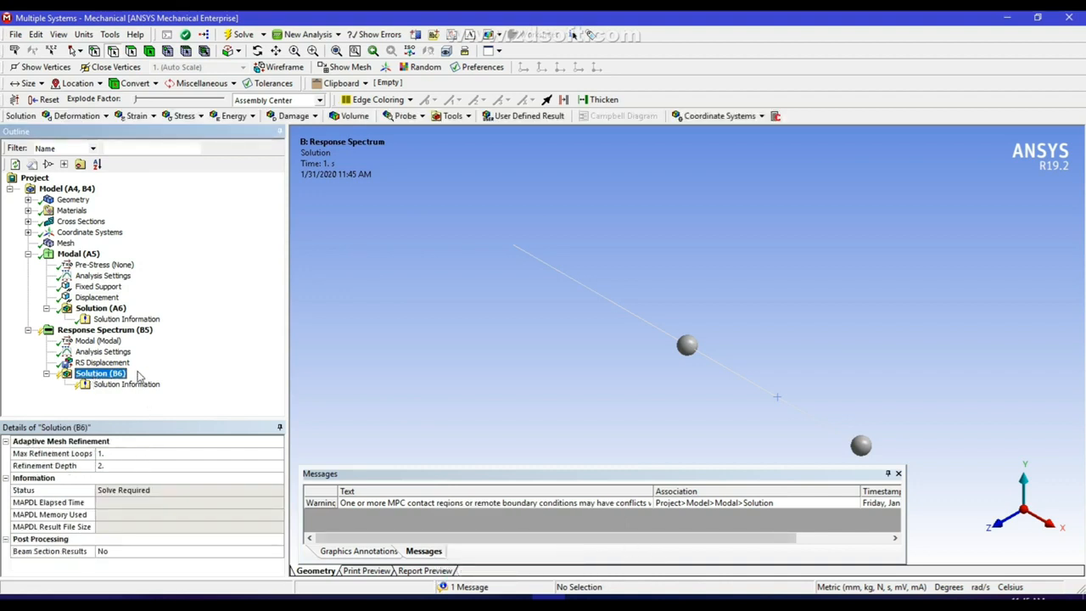
left_click(100, 352)
left_click(100, 363)
left_click(102, 374)
left_click(97, 363)
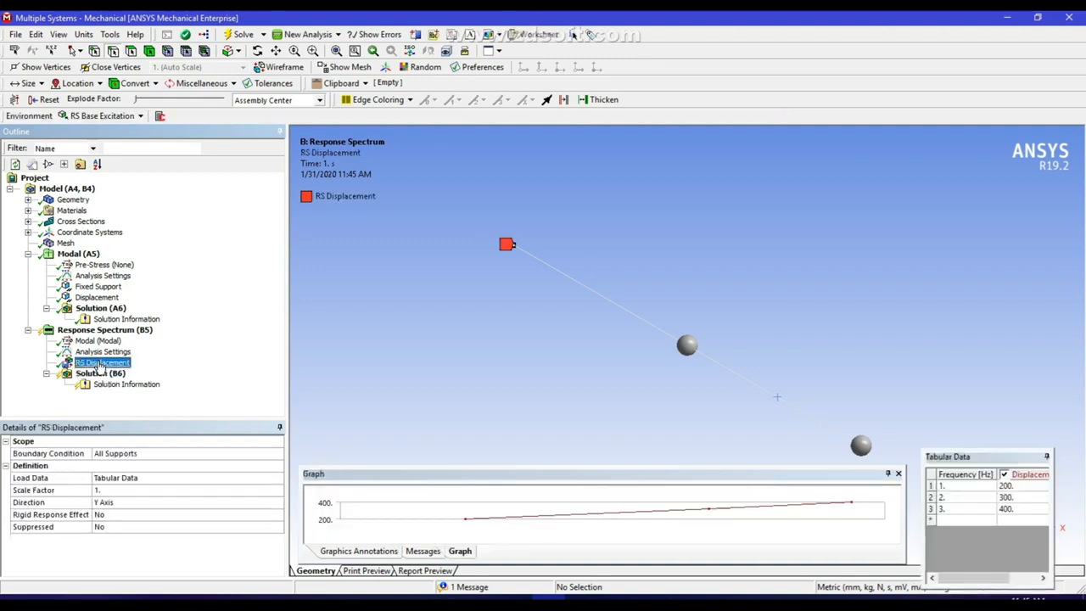
left_click(100, 298)
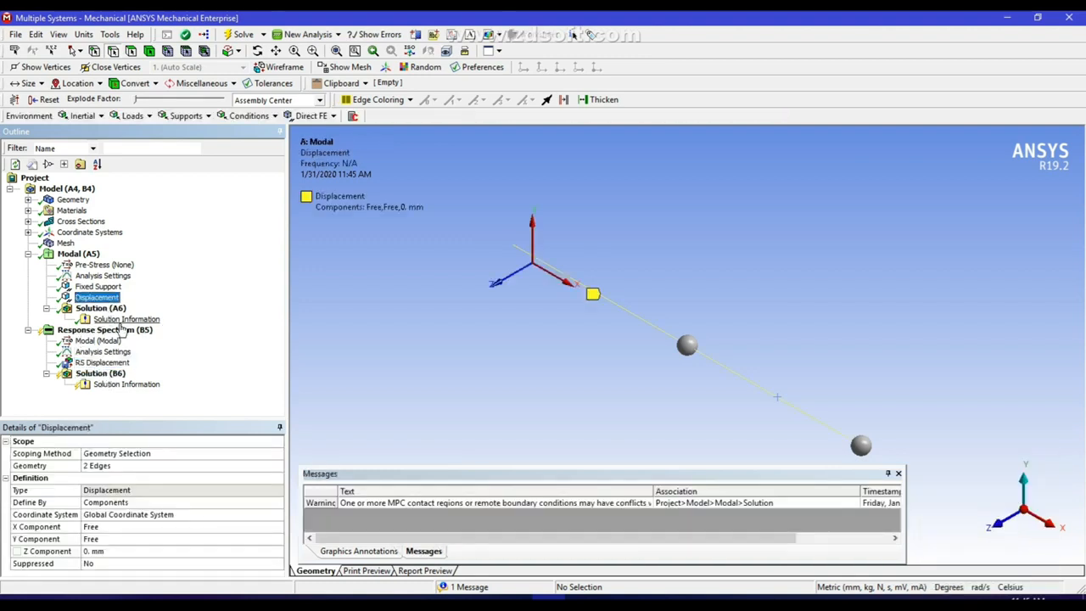
left_click(111, 308)
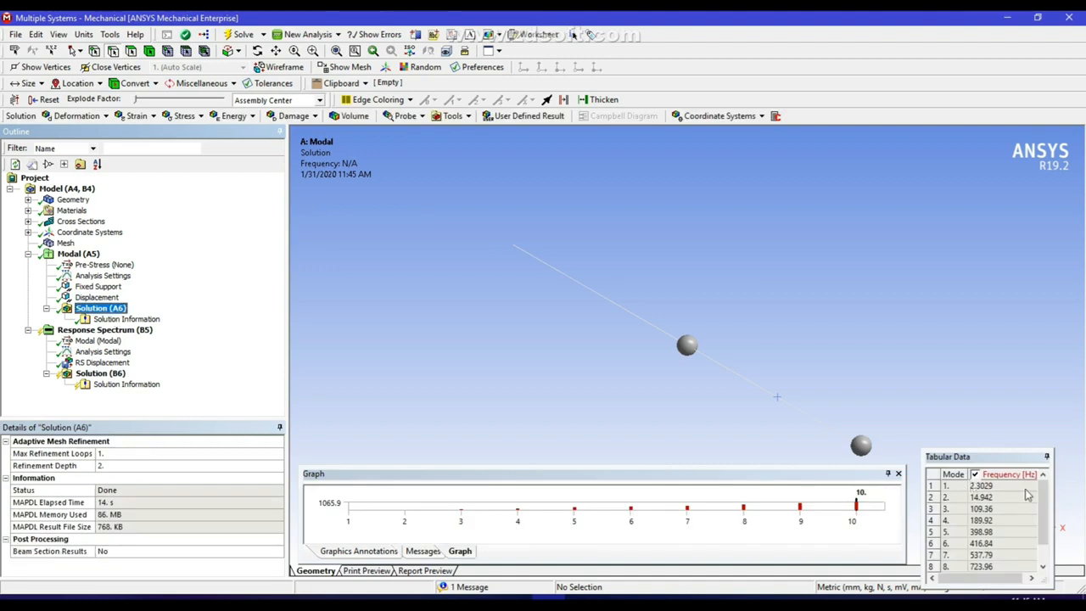
left_click(1043, 501)
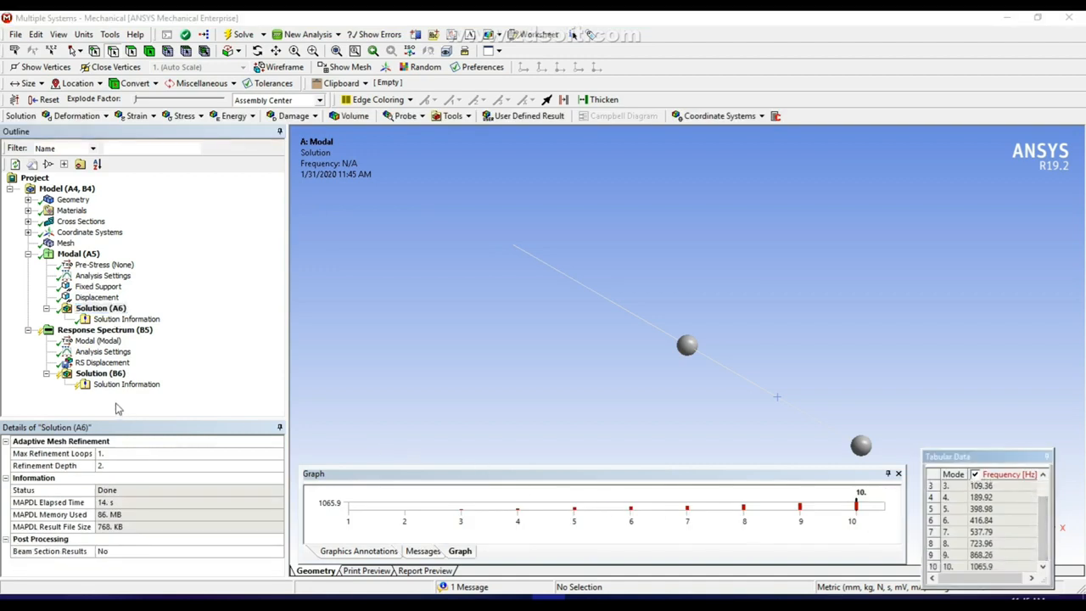
right_click(140, 338)
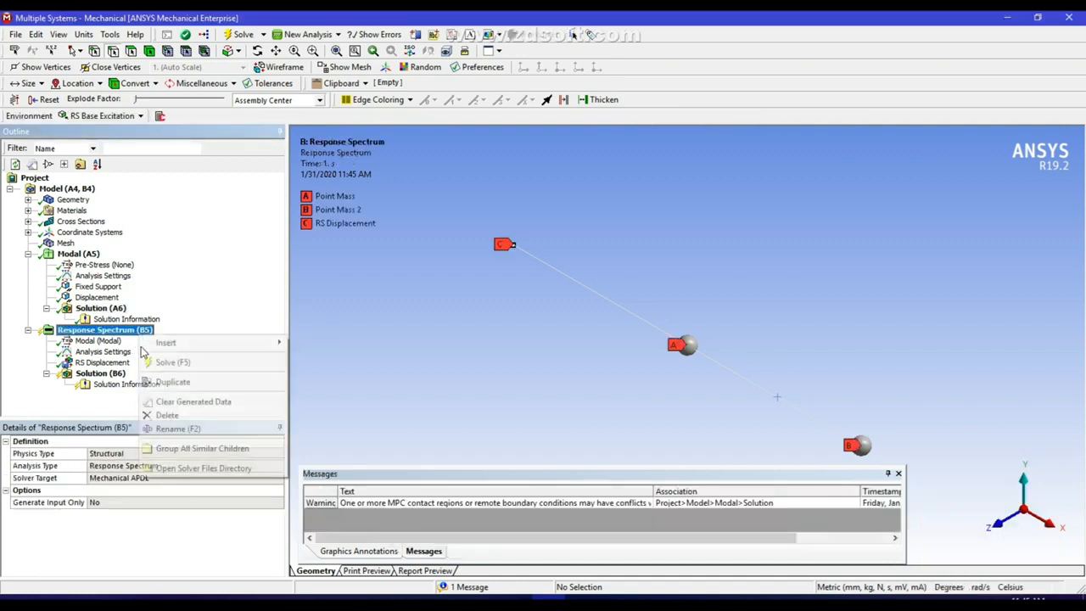
Insert two Directional Deformation results under the response spectrum Solution (B6)
left_click(107, 374)
right_click(109, 375)
mouse_move(136, 386)
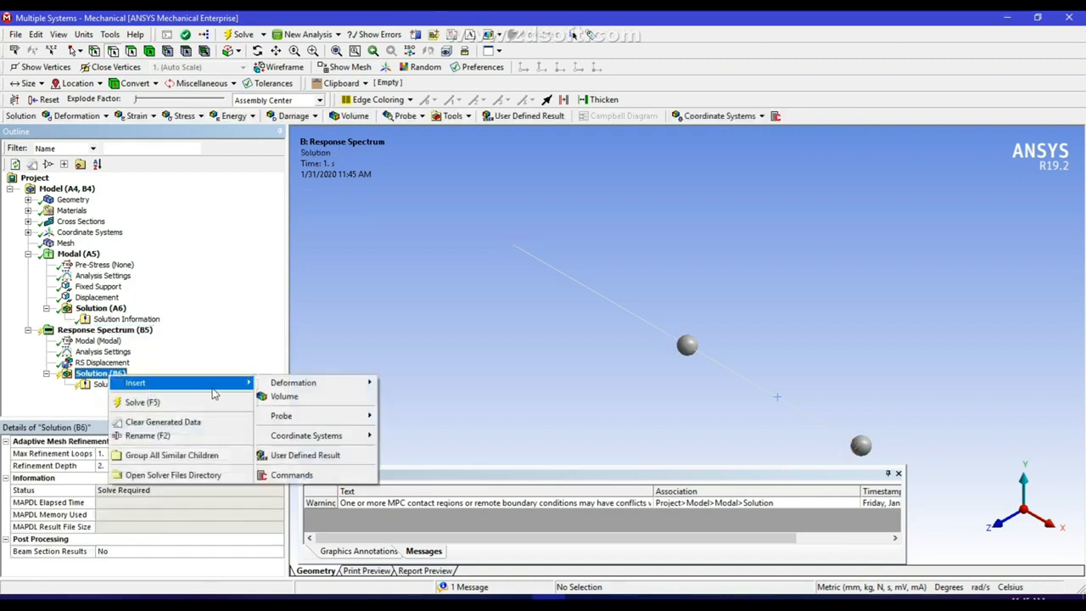
mouse_move(322, 383)
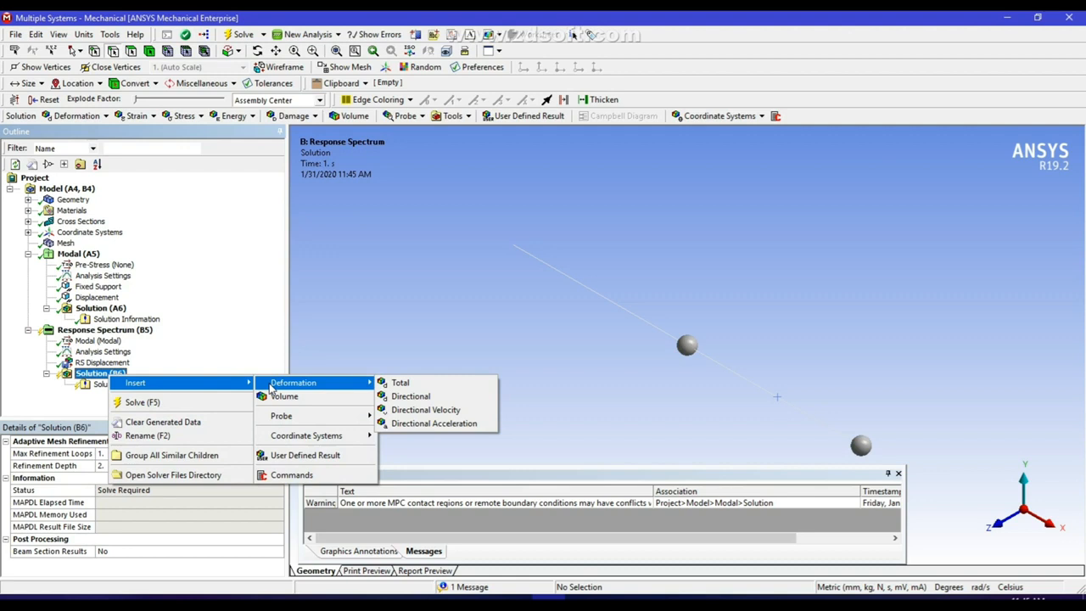
left_click(414, 397)
right_click(118, 376)
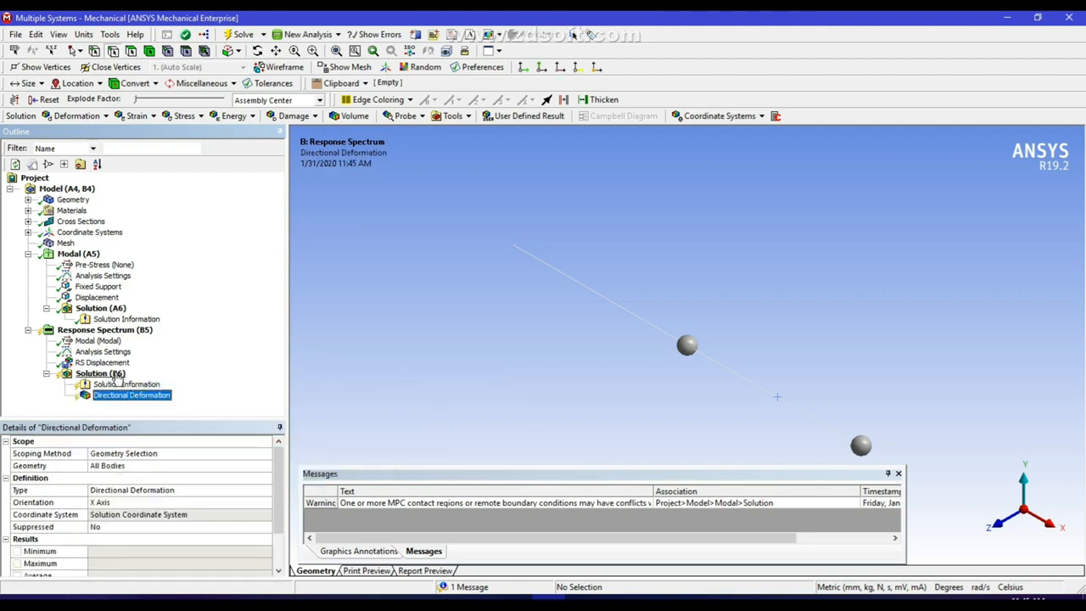
mouse_move(142, 386)
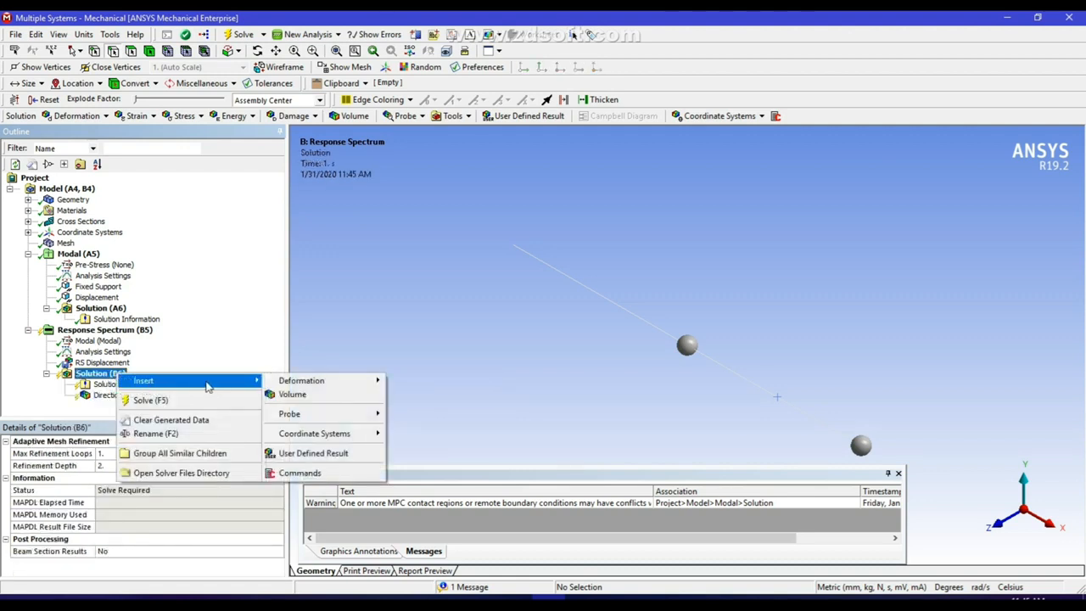
mouse_move(326, 381)
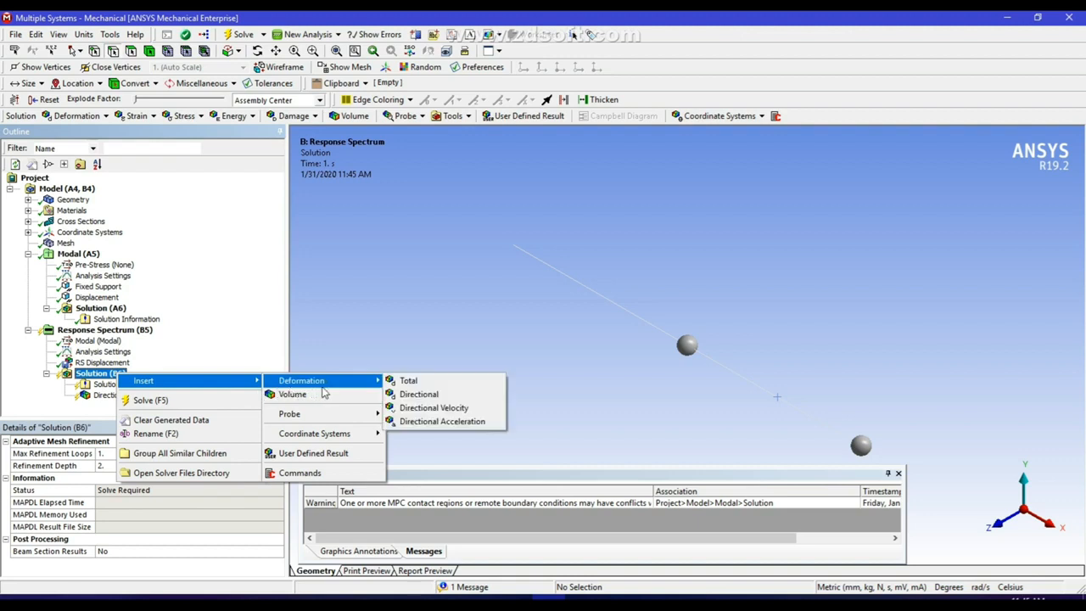
left_click(420, 395)
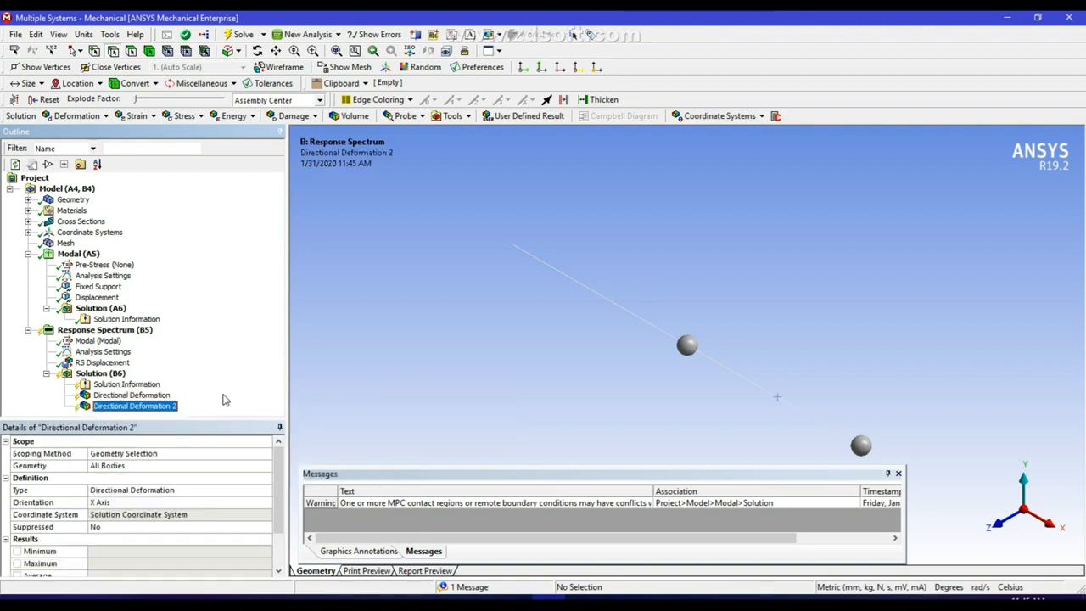
Set the first Directional Deformation's Orientation to Y Axis
left_click(131, 394)
left_click(142, 502)
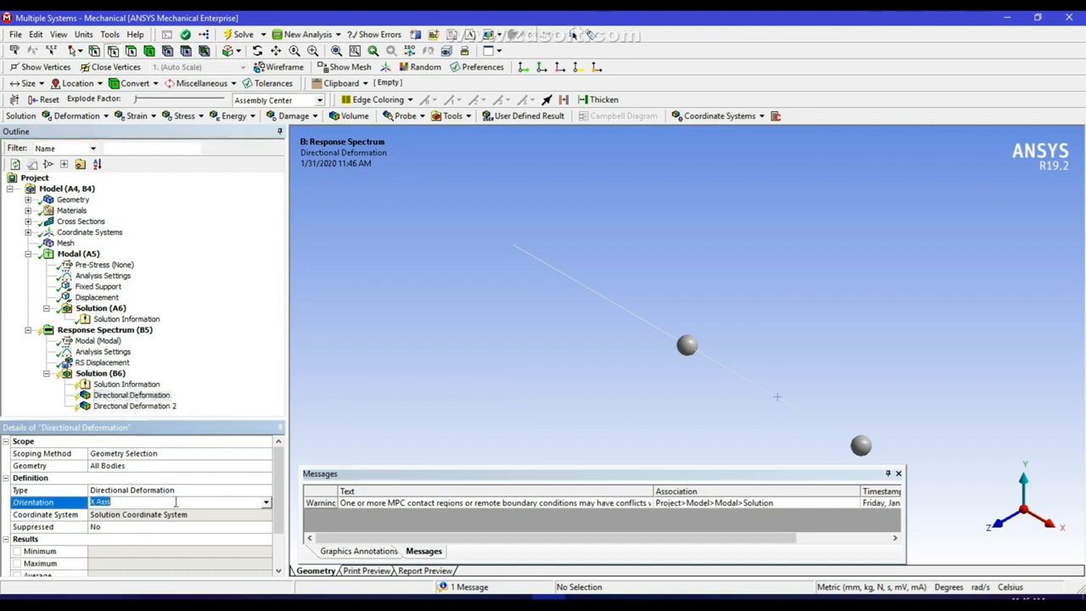
left_click(266, 502)
left_click(128, 522)
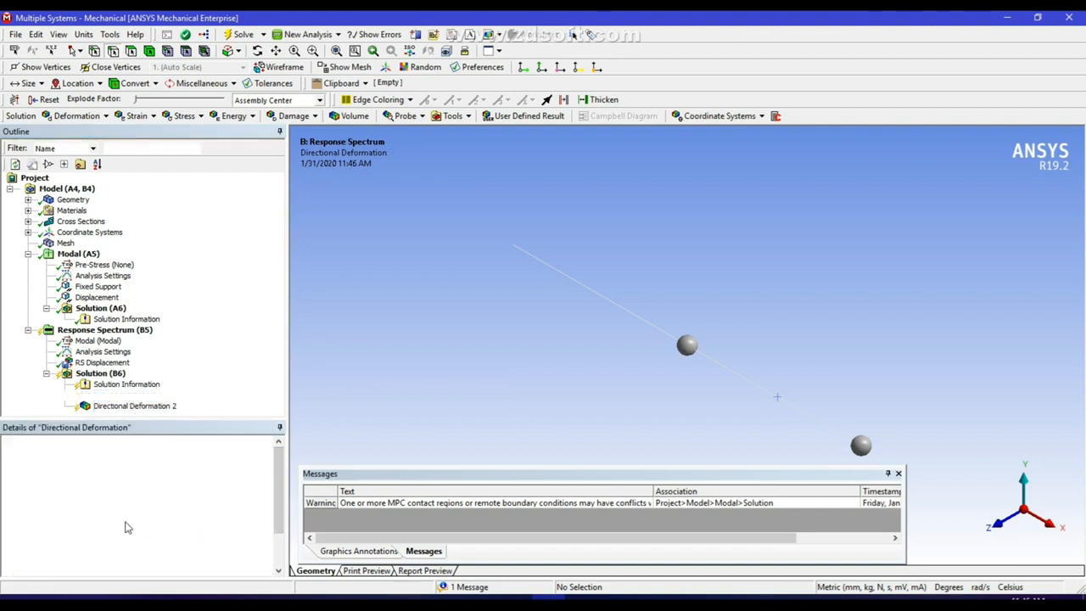
Solve and rotate to view the beam's Y-direction deformation contour, peaking at 418.46 mm
left_click(240, 34)
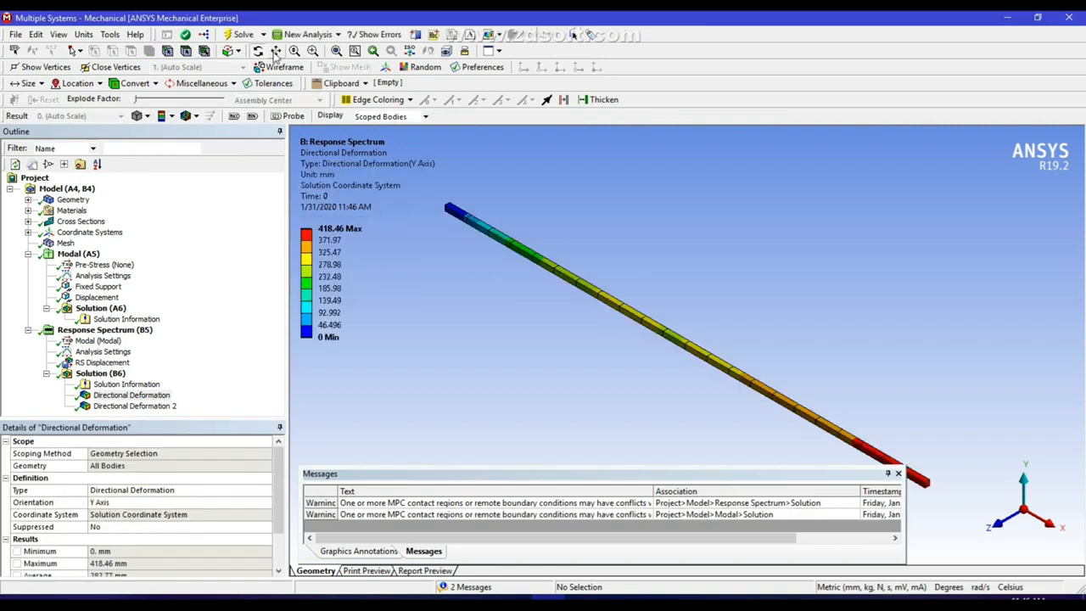
mouse_move(899, 386)
left_mouse_down()
mouse_move(865, 382)
mouse_move(824, 405)
mouse_move(724, 281)
left_mouse_up()
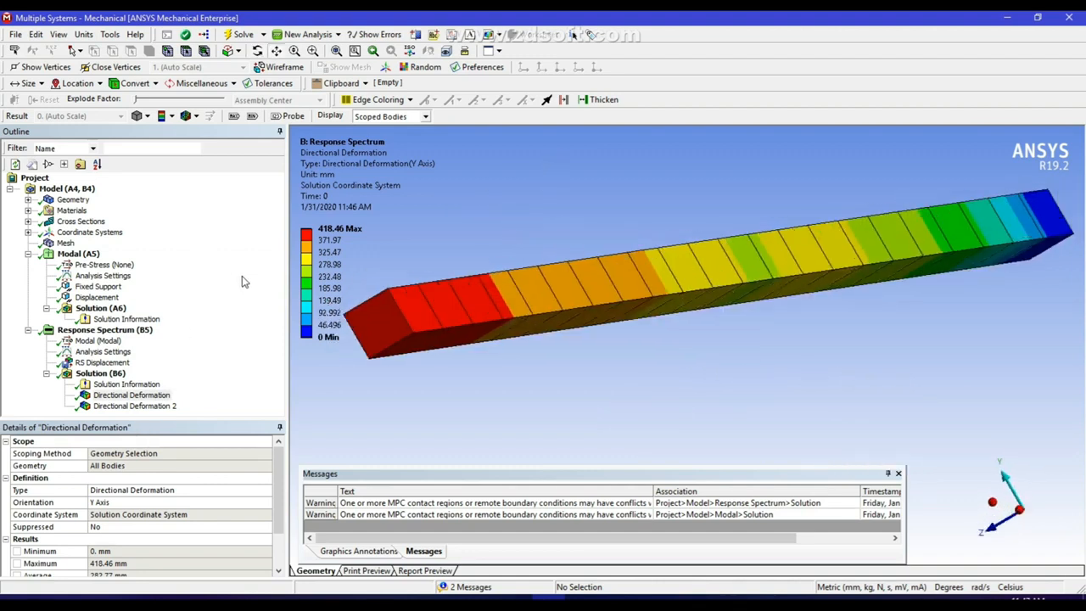